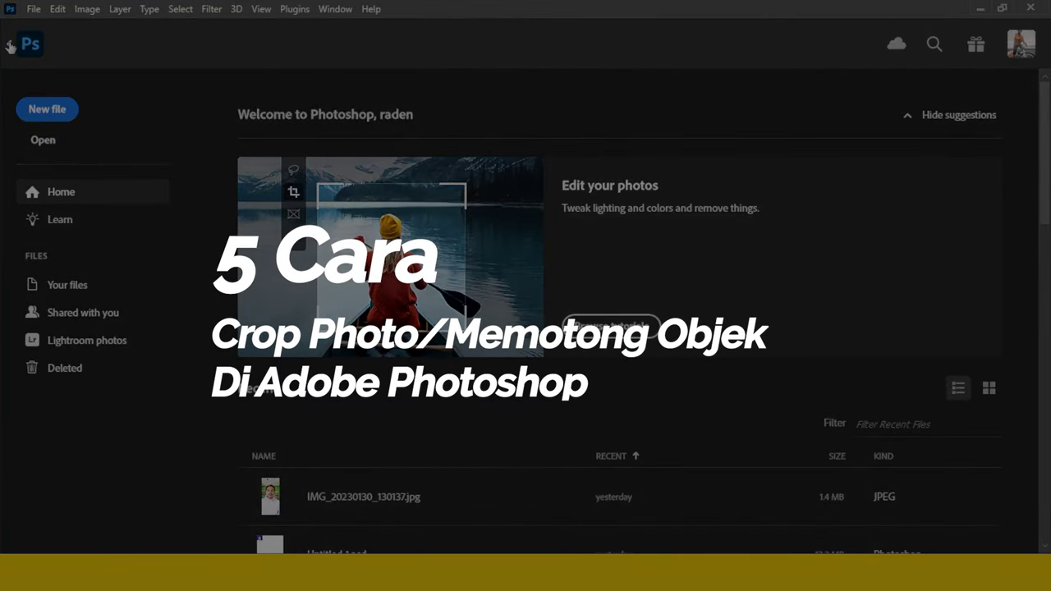
Step: Leave the Home screen and bring up pexels-faisal-hijjaz-3421435.jpg among the open documents
left_click(12, 45)
left_click(369, 202)
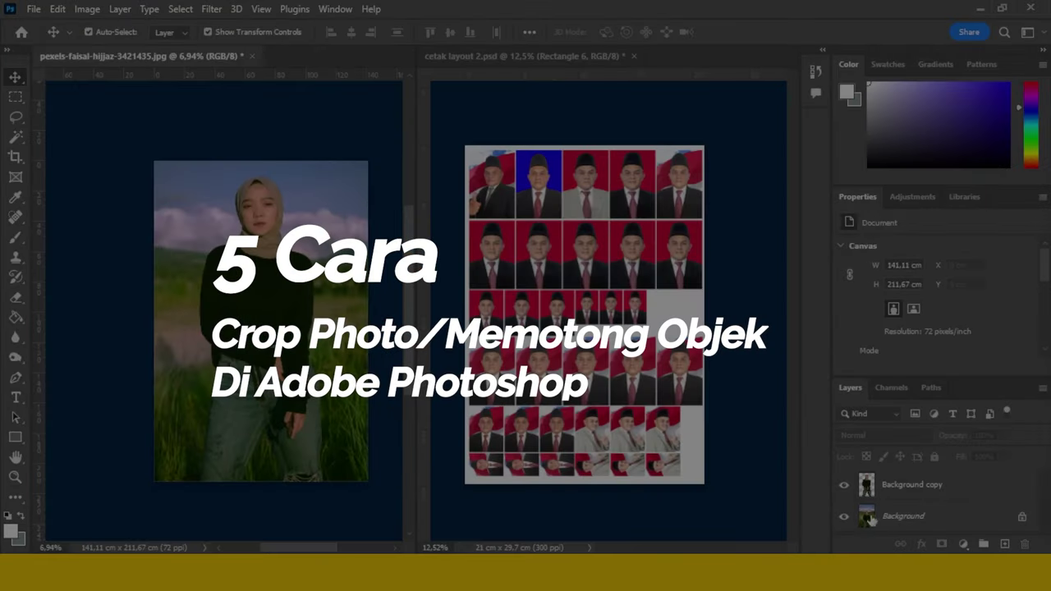
left_click(849, 515)
left_click(849, 515)
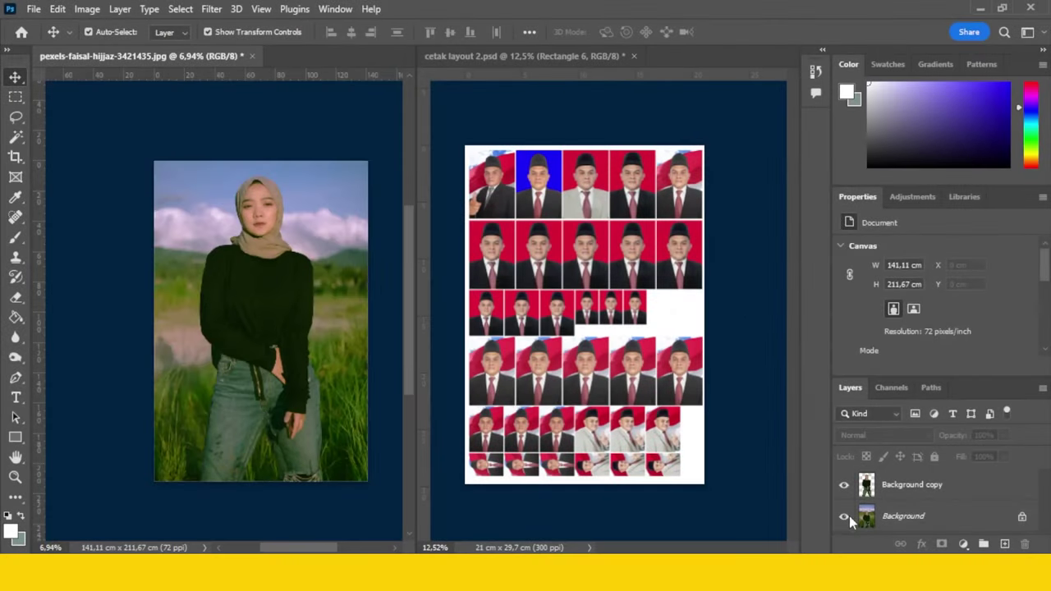
left_click(780, 464)
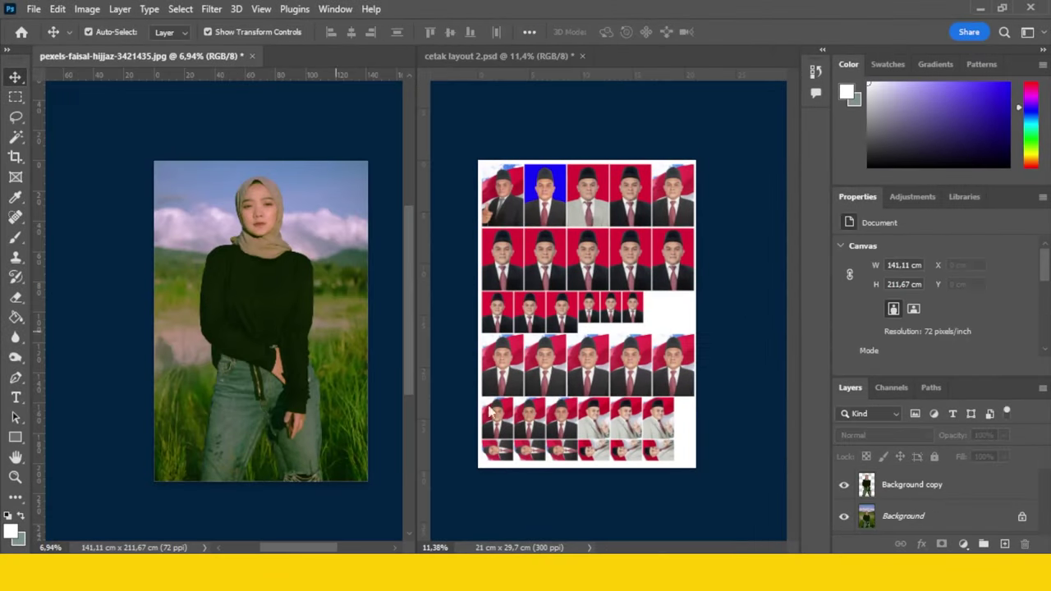
left_click(845, 517)
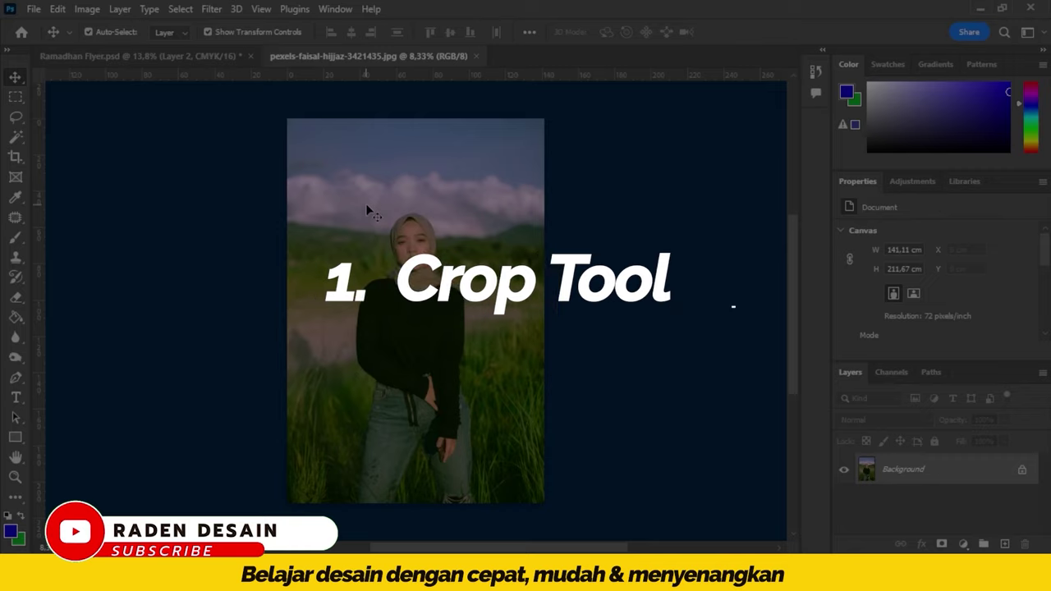
Step: Pick the plain Crop Tool and pull the crop's top edge down toward the clouds
left_click(15, 156)
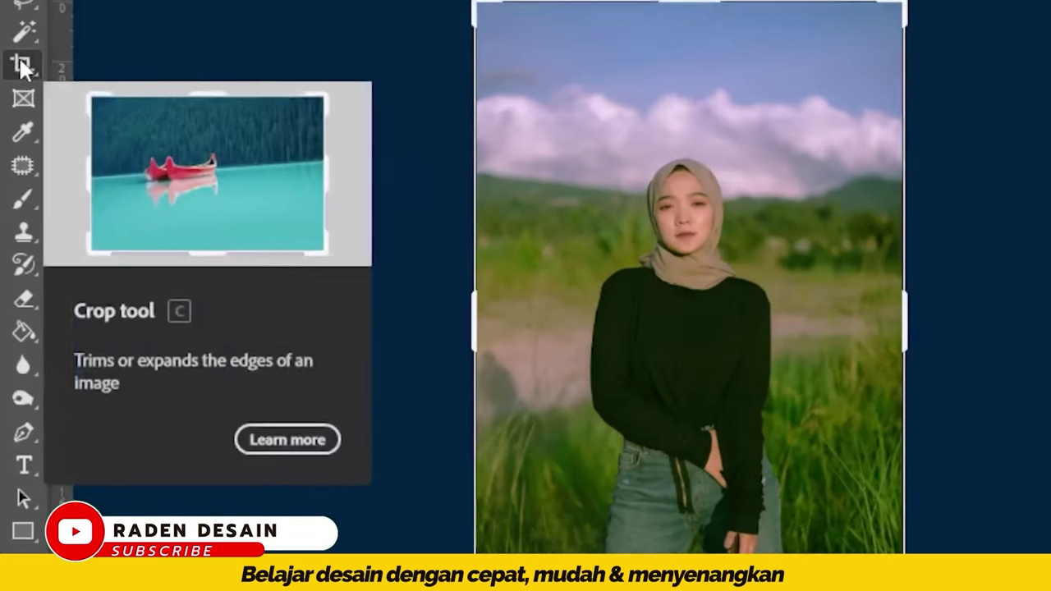
right_click(27, 59)
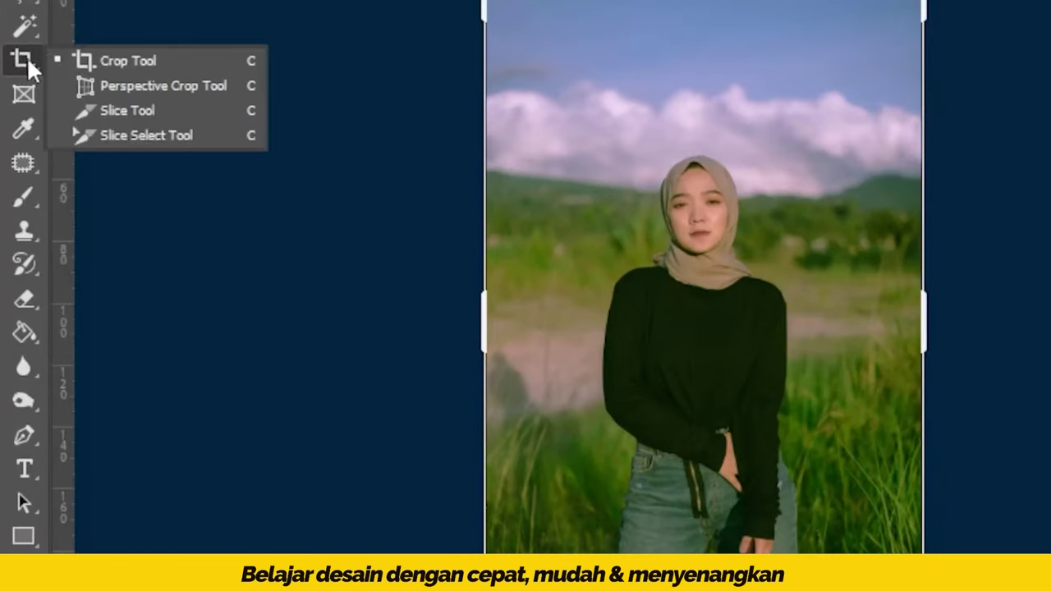
left_click(156, 59)
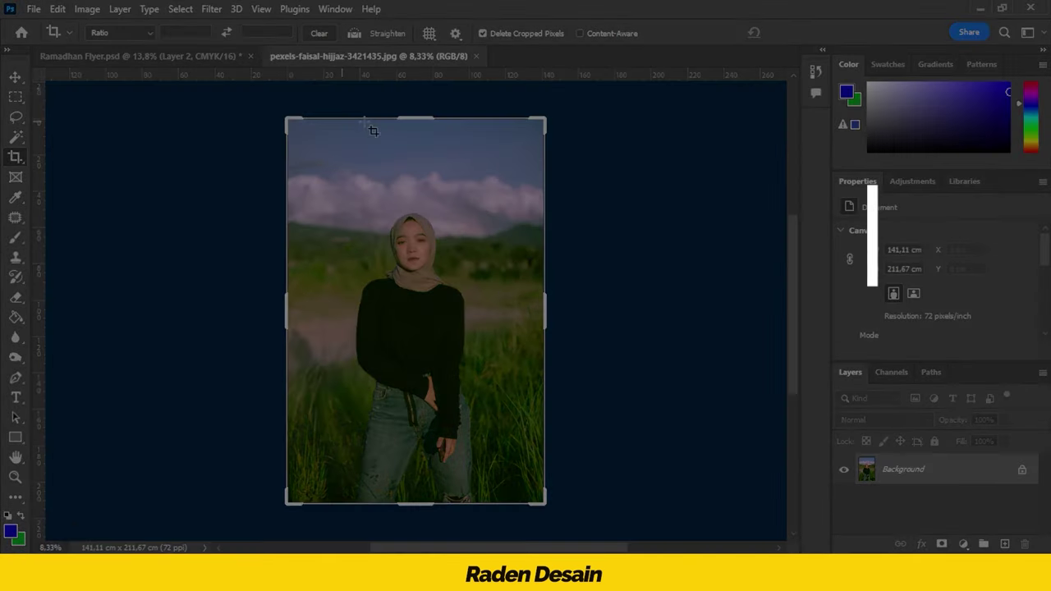
left_click_drag(415, 117, 415, 163)
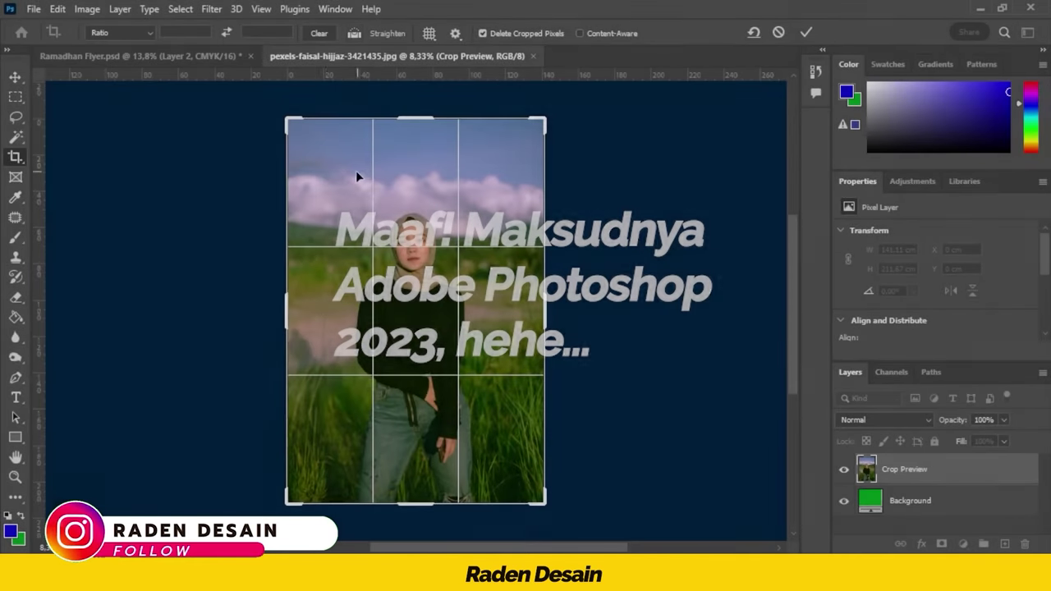
Step: Crop tightly around the woman to a 77,36 × 113,88 cm portrait canvas and confirm a transform
key("Return")
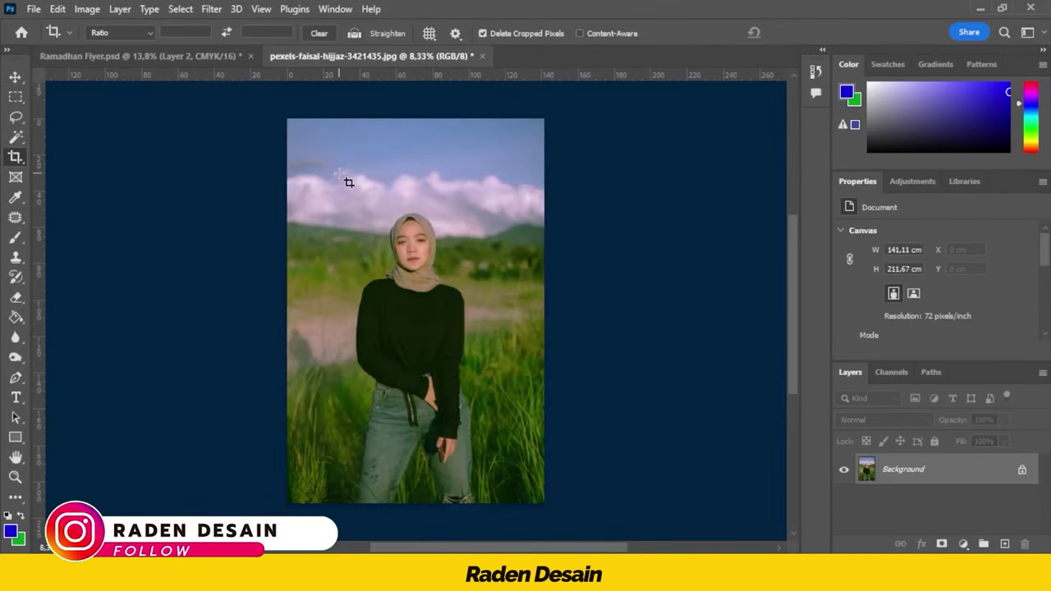
left_click_drag(324, 171, 513, 391)
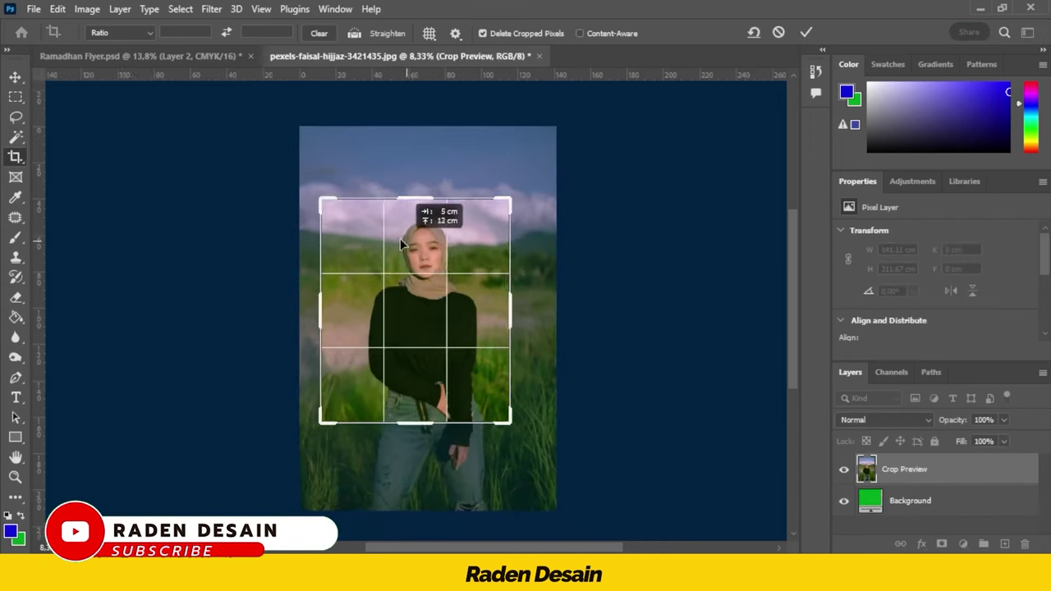
left_click_drag(400, 271, 405, 269)
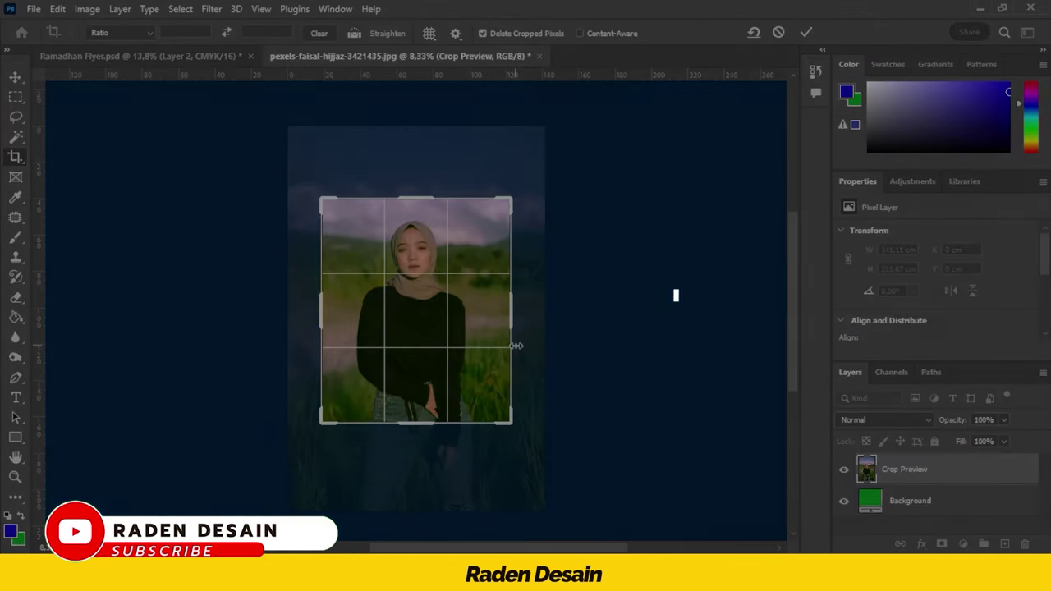
key("Escape")
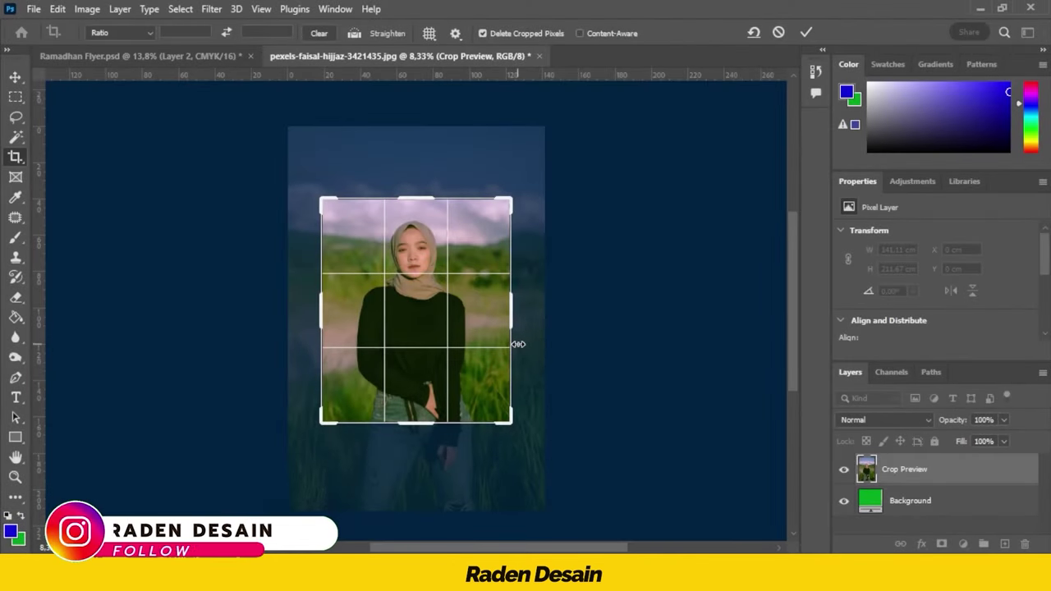
left_click_drag(369, 247, 501, 387)
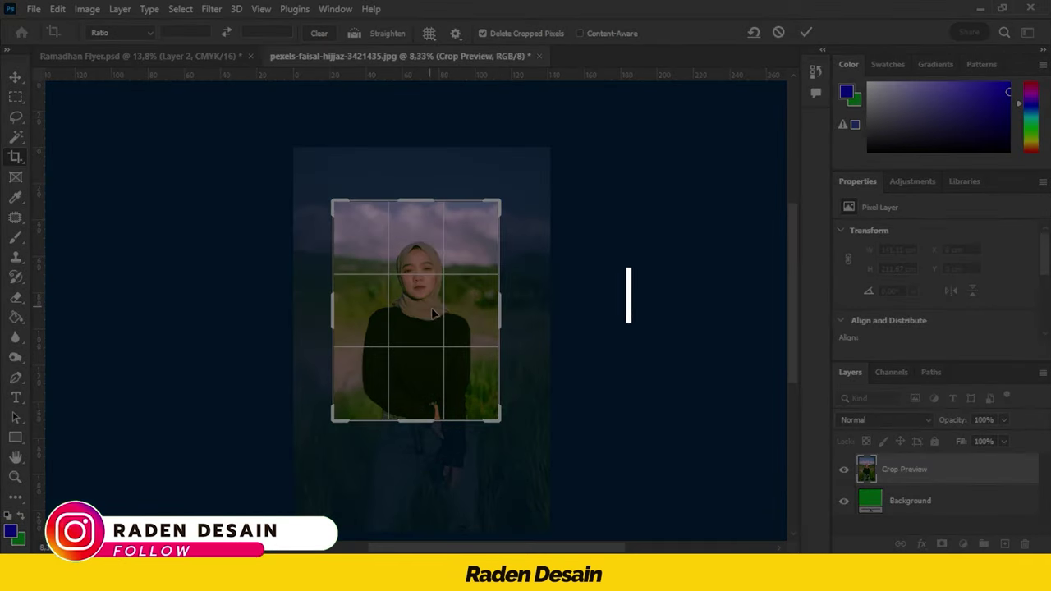
key("Return")
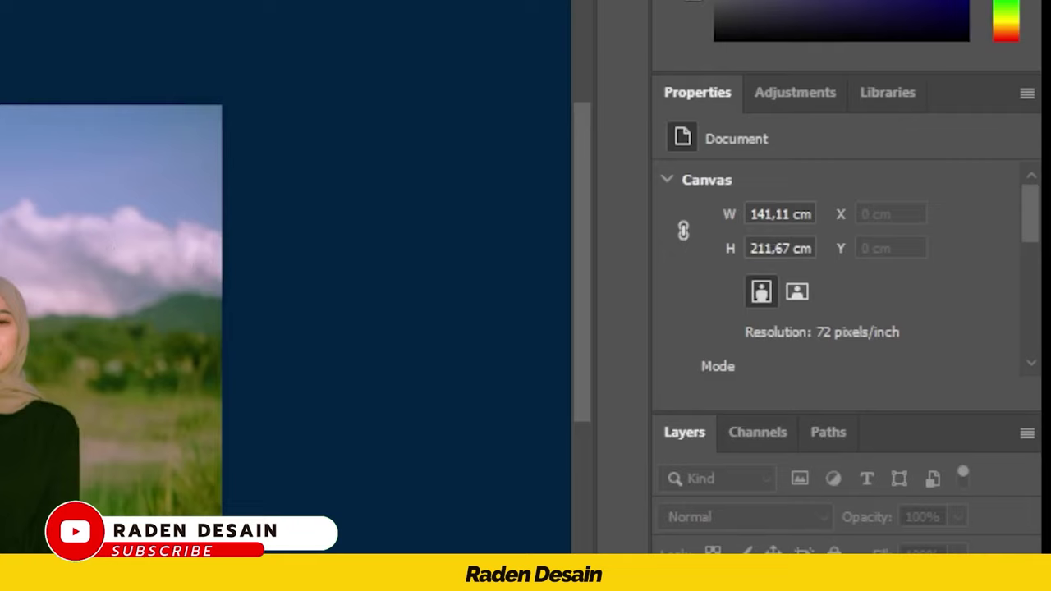
key("ctrl+t")
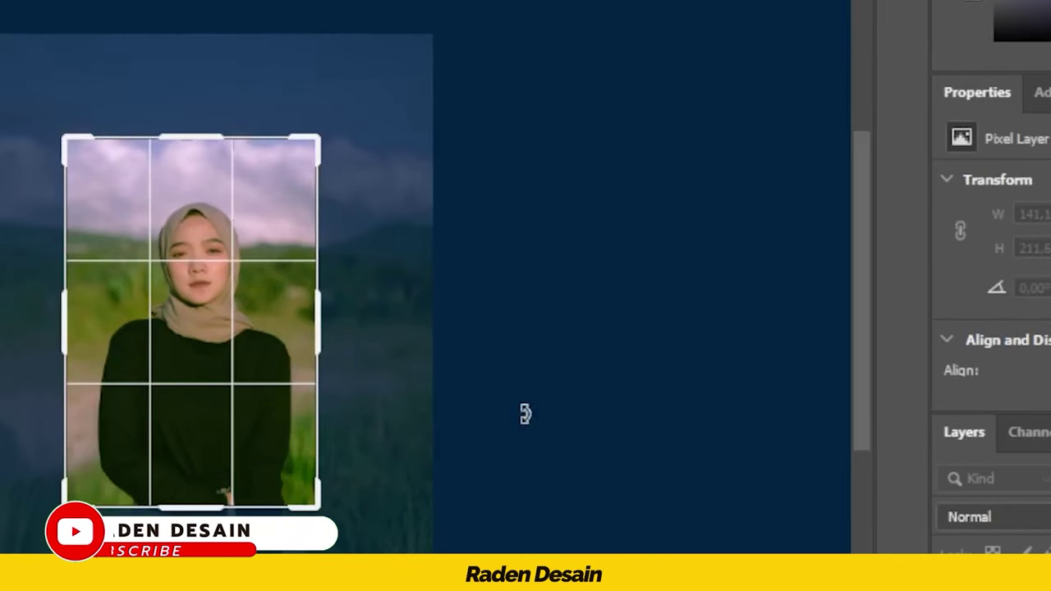
left_click(781, 429)
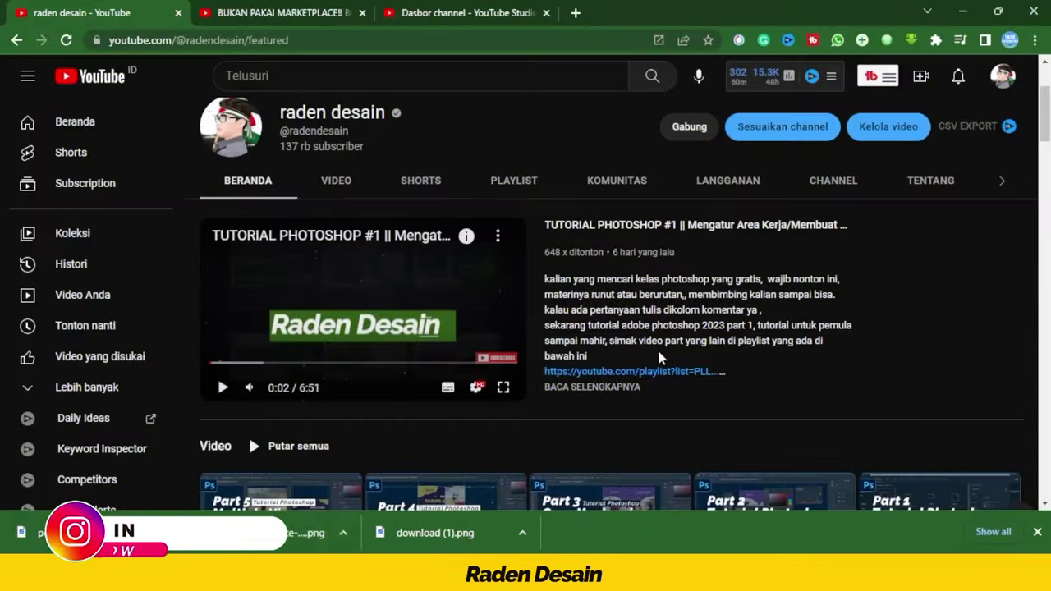
scroll(659, 349, "down", 3)
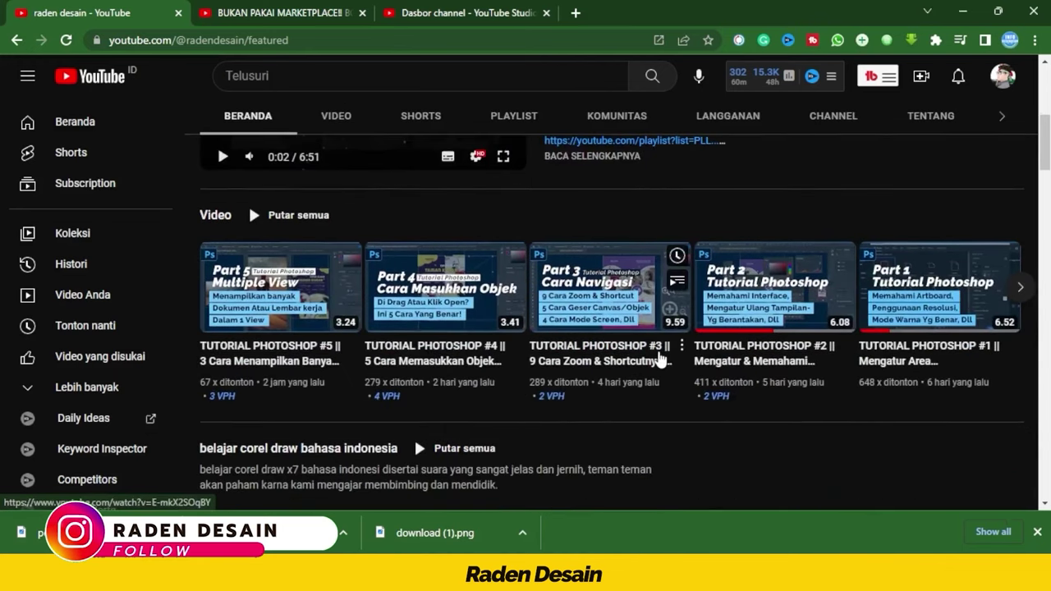
scroll(659, 353, "down", 2)
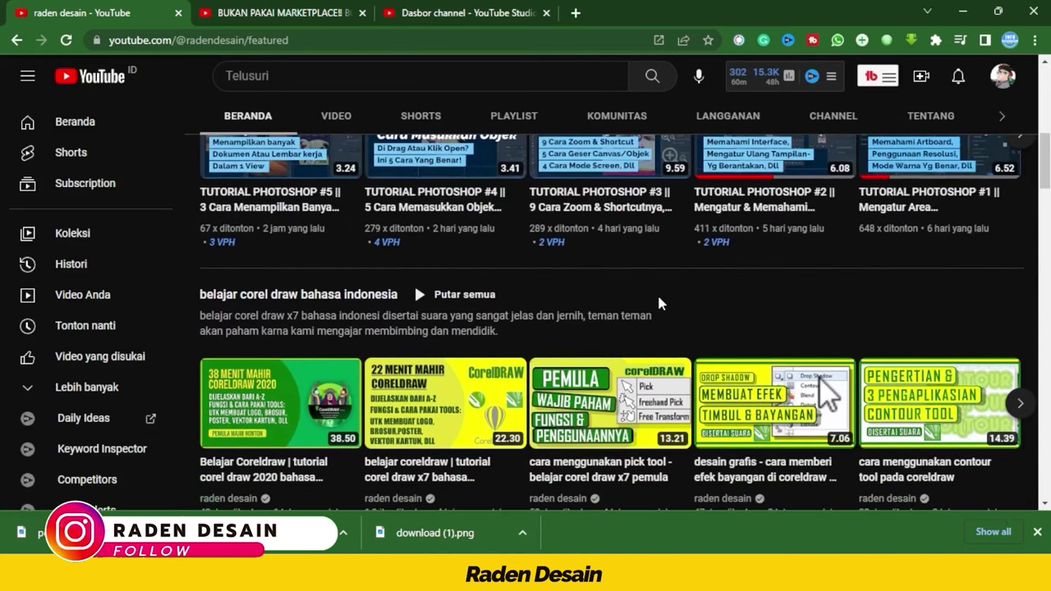
scroll(660, 308, "down", 2)
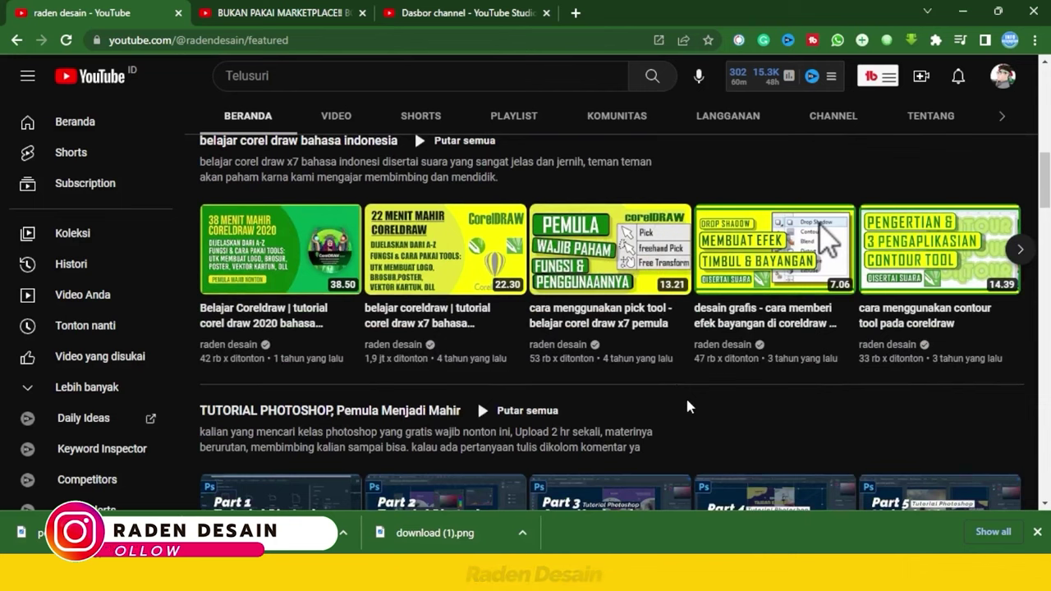
scroll(683, 404, "down", 2)
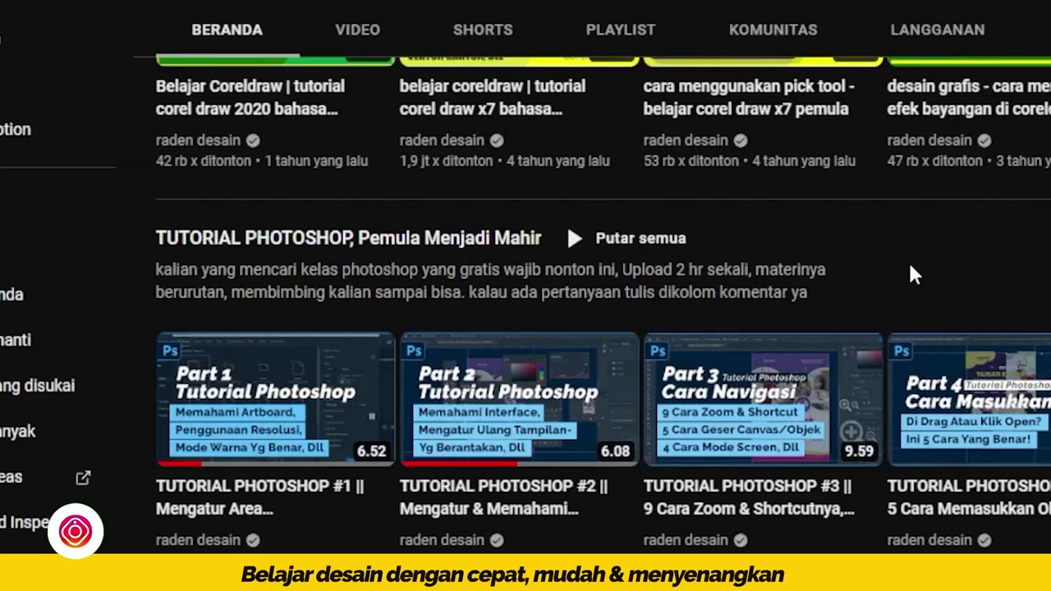
scroll(877, 307, "up", 2)
scroll(878, 307, "up", 3)
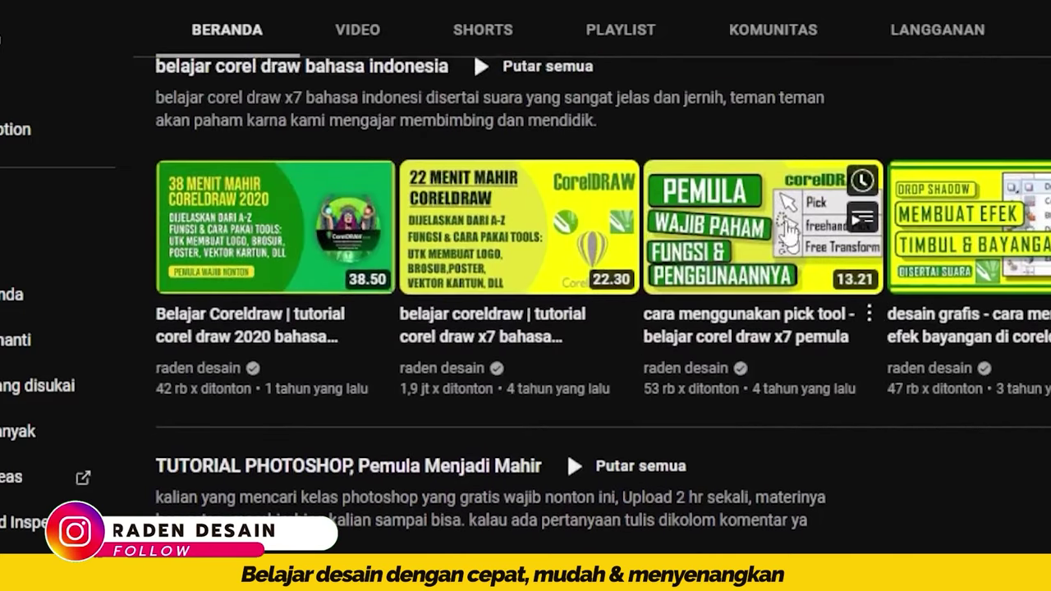
scroll(597, 236, "up", 5)
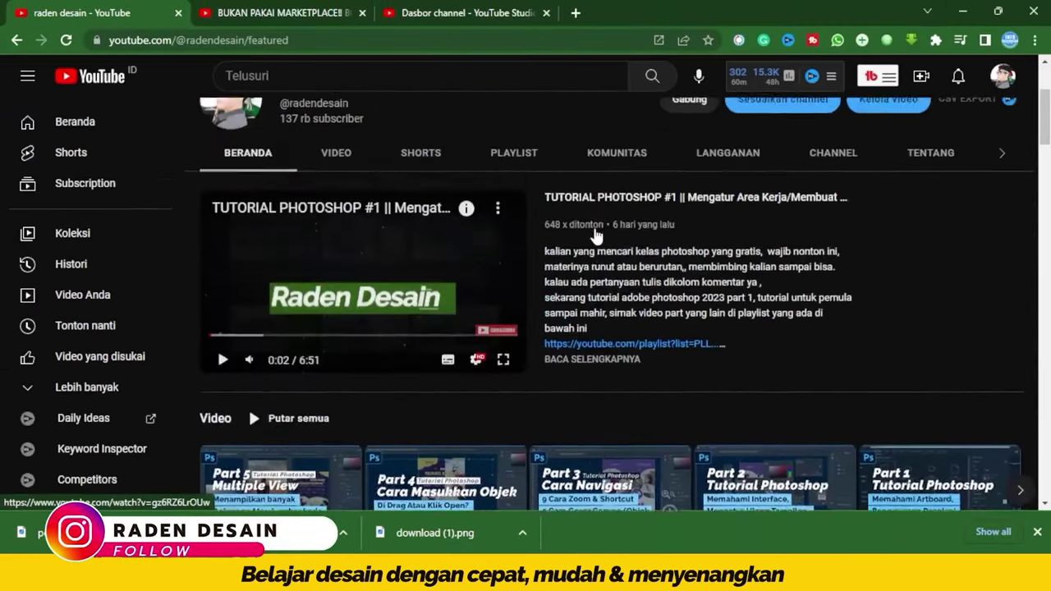
scroll(597, 236, "up", 3)
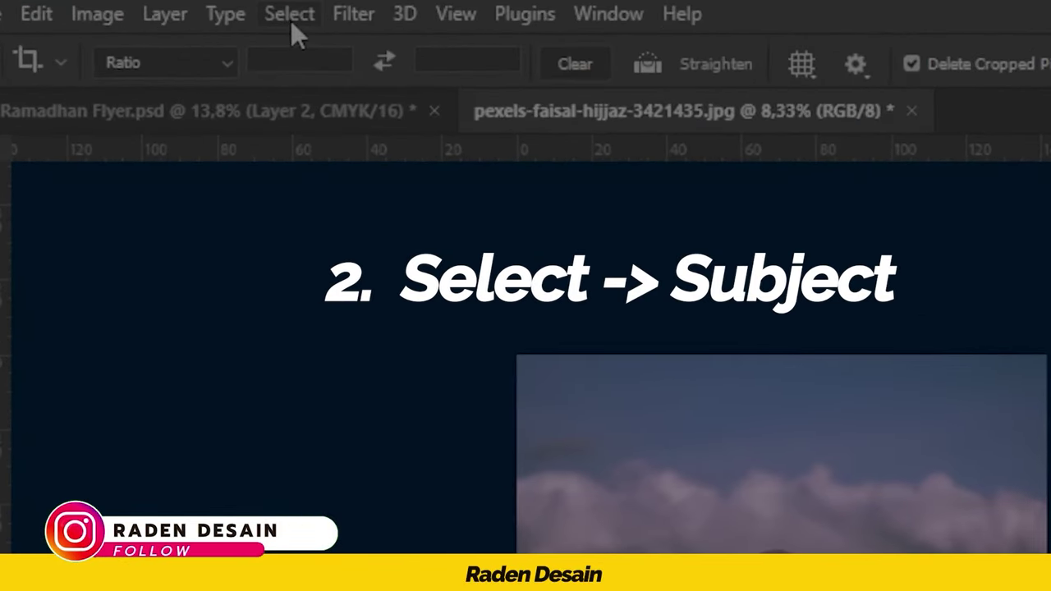
Step: Outline the woman with Select > Subject, dismissing the Fill dialog without filling
left_click(291, 21)
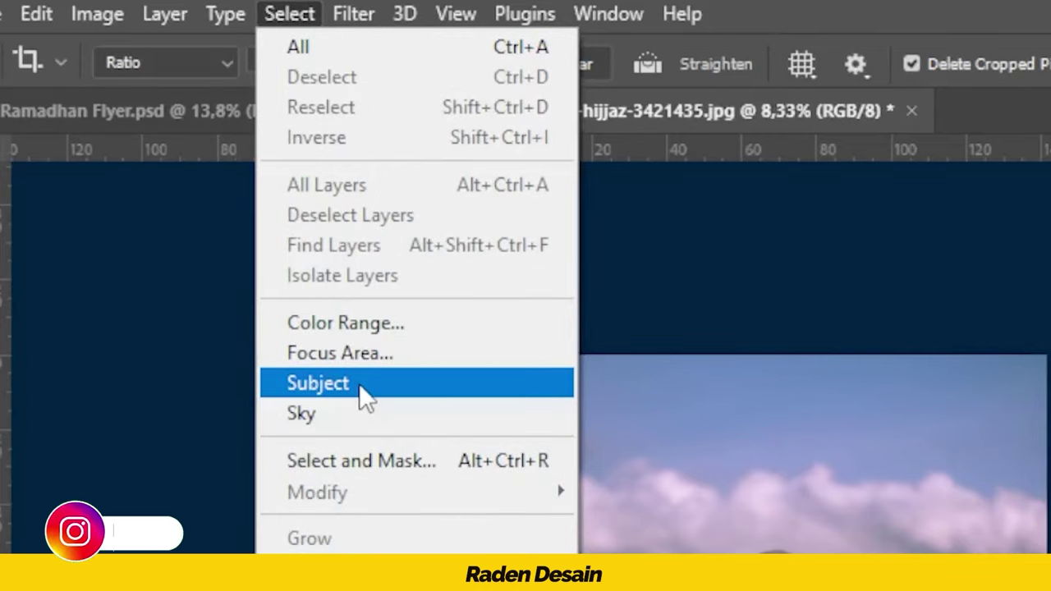
left_click(359, 384)
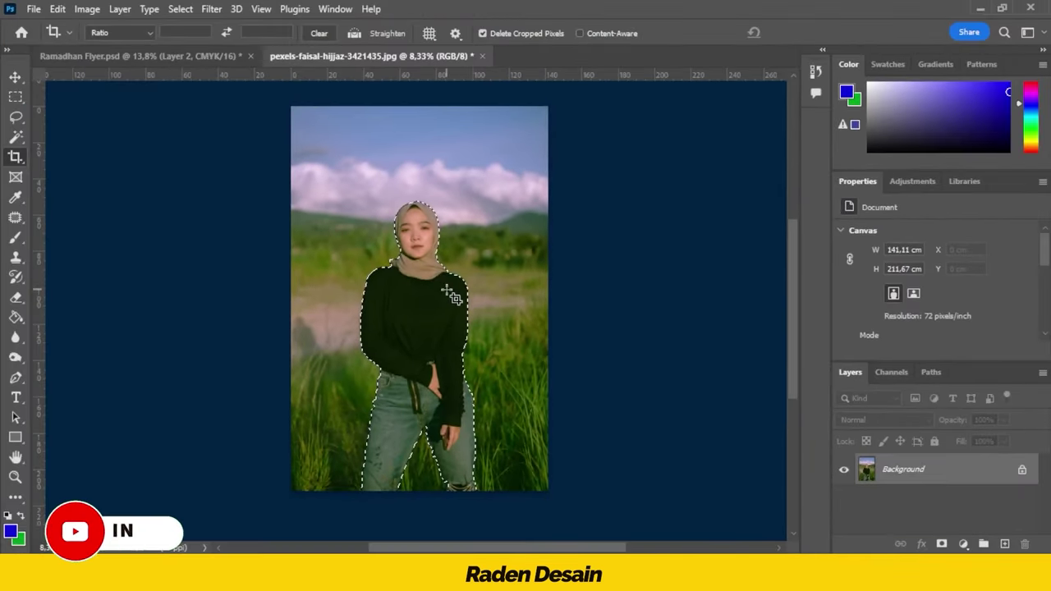
key("shift+BackSpace")
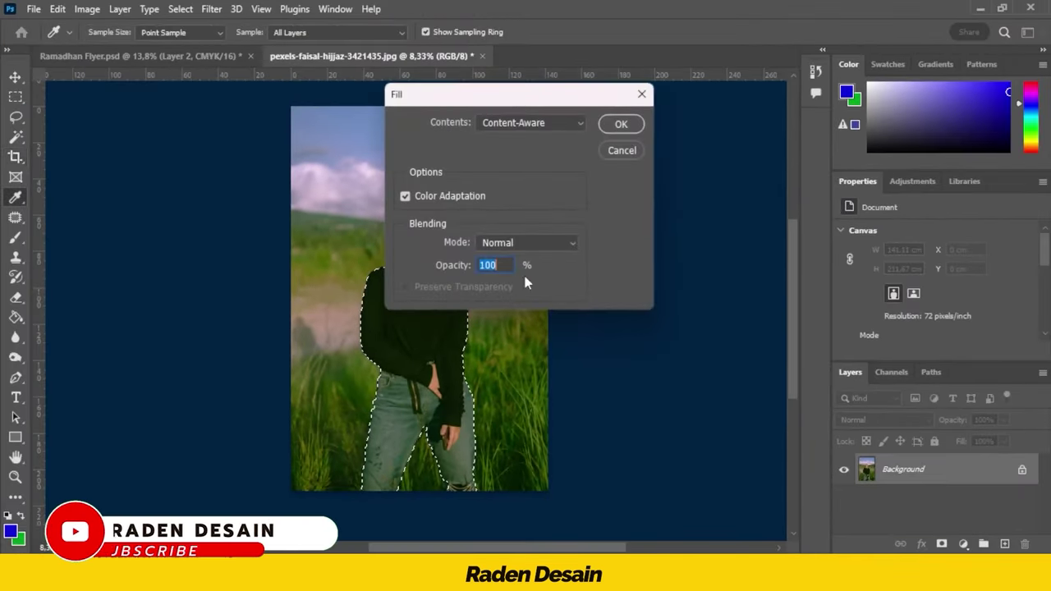
left_click(643, 96)
key("c")
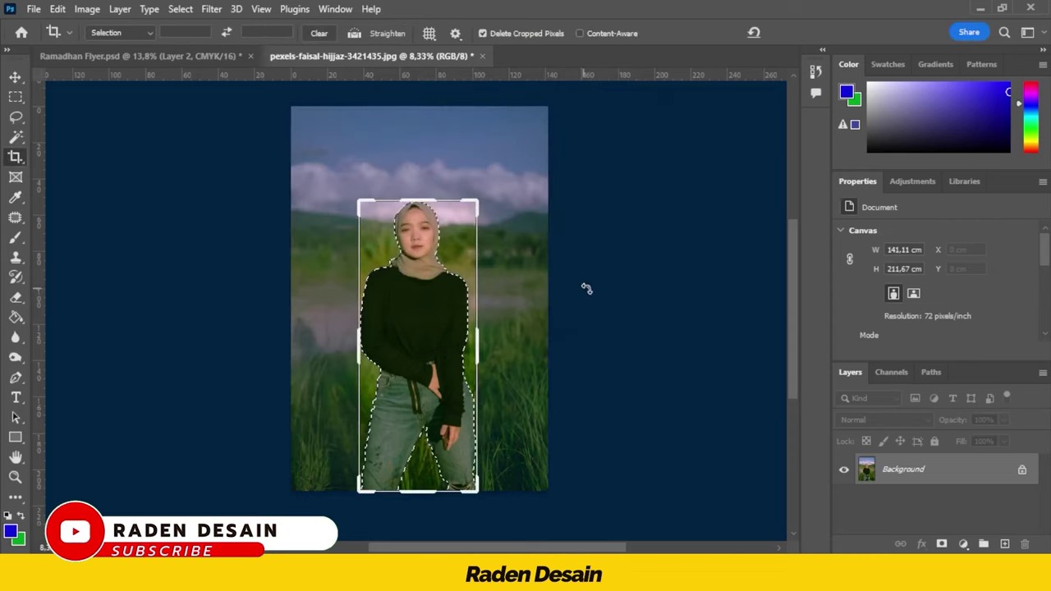
left_click(15, 78)
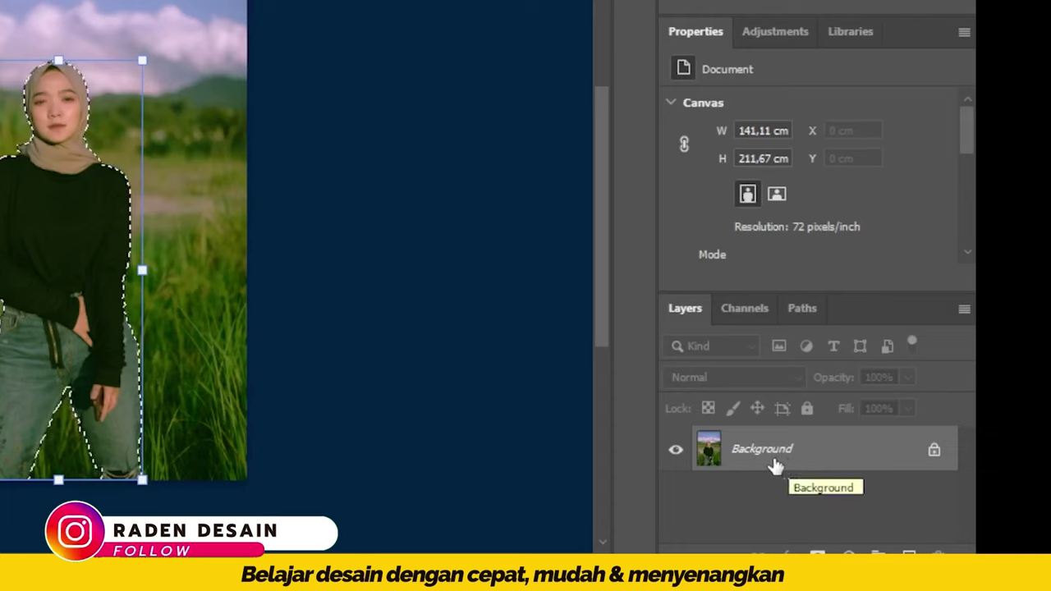
Step: Duplicate the Background layer, hide the original, and invert the selection to the woman's surroundings
mouse_move(763, 447)
left_mouse_down()
mouse_move(820, 492)
mouse_move(892, 512)
mouse_move(909, 553)
left_mouse_up()
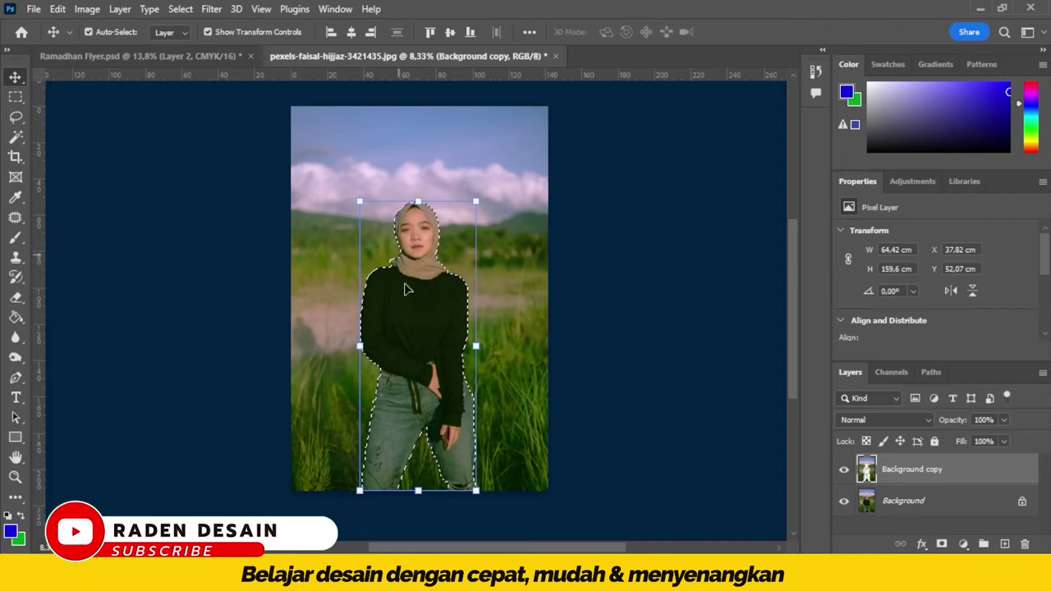
left_click(844, 501)
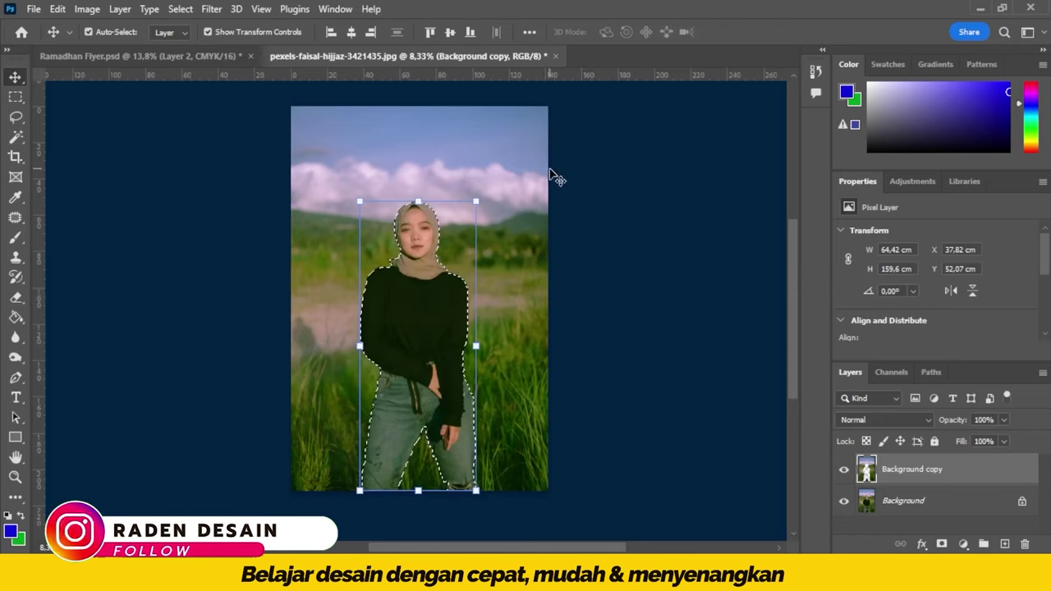
left_click(177, 10)
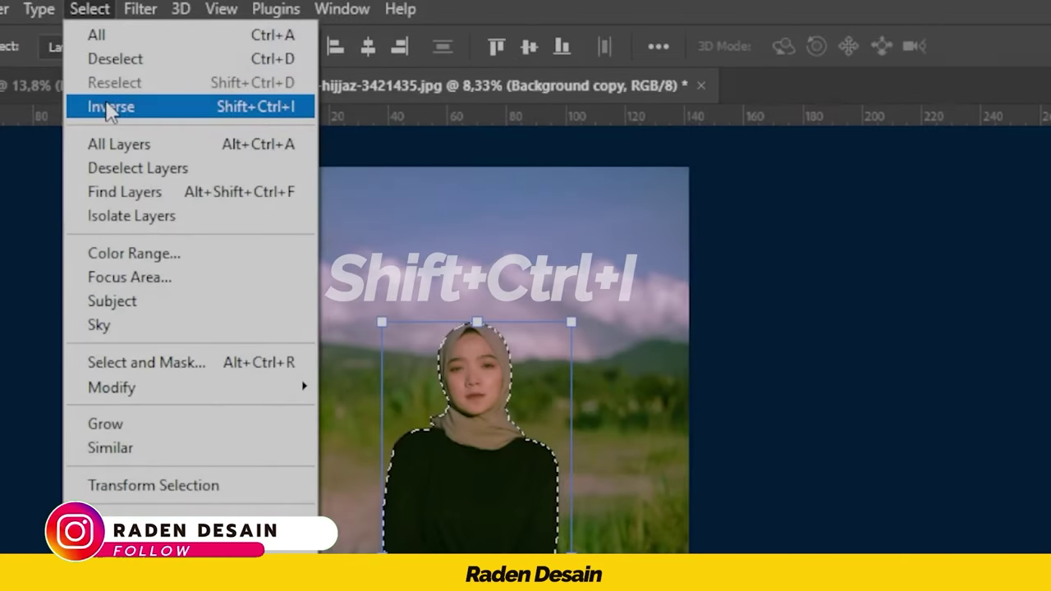
left_click(111, 110)
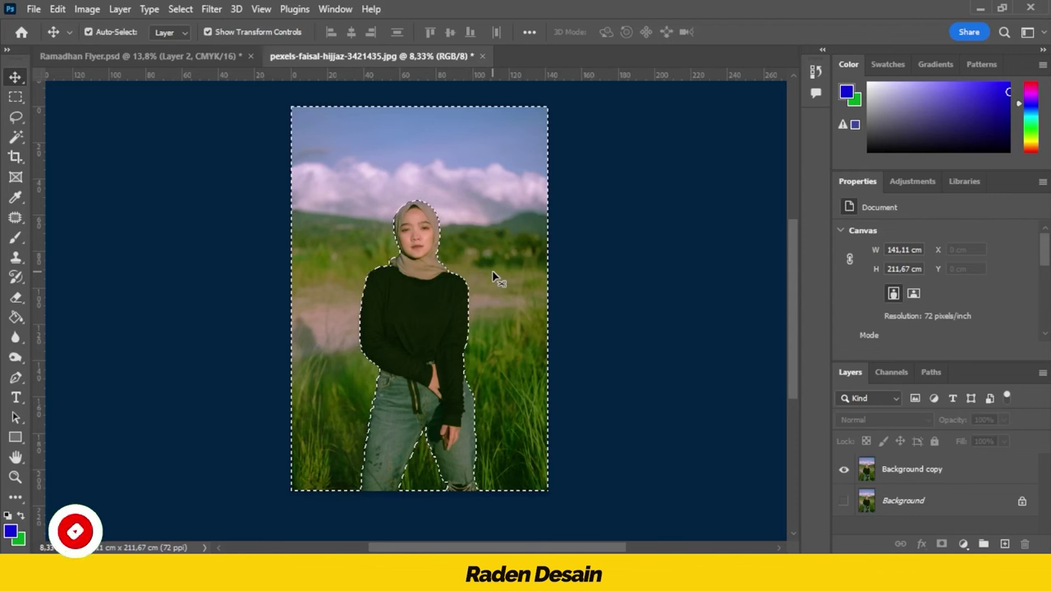
Step: Delete the field and sky from Background copy, then deselect and check the cut-out edges
left_click(871, 468)
key("Delete")
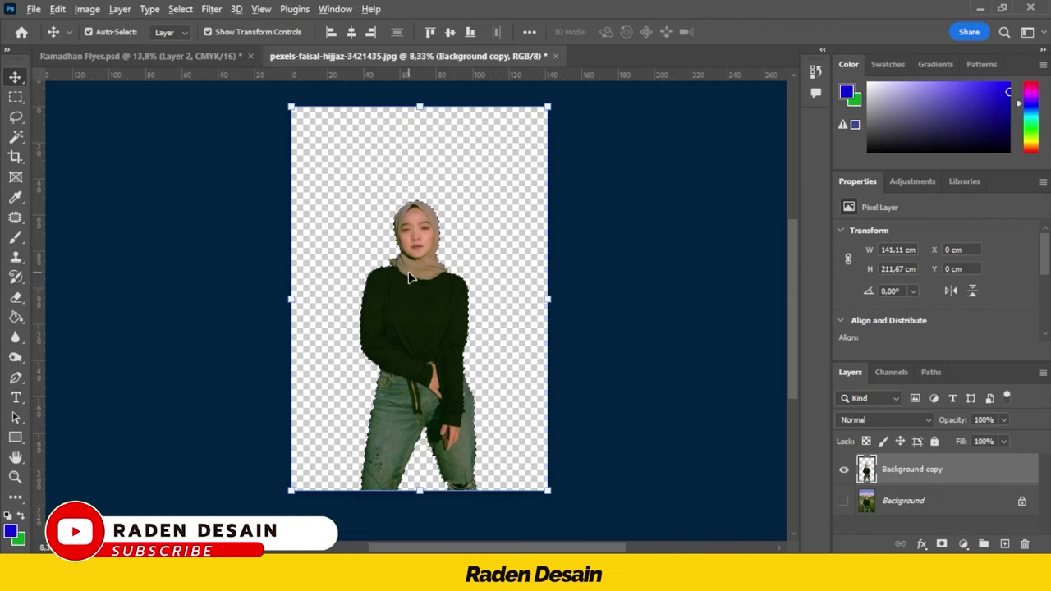
scroll(444, 221, "up", 1)
scroll(444, 221, "up", 1)
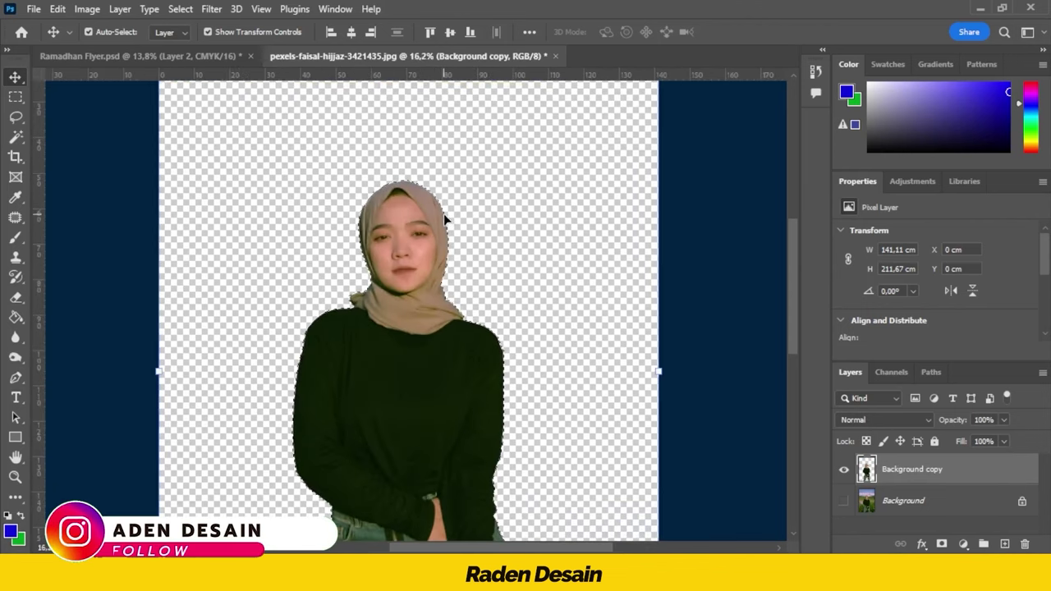
key("ctrl+d")
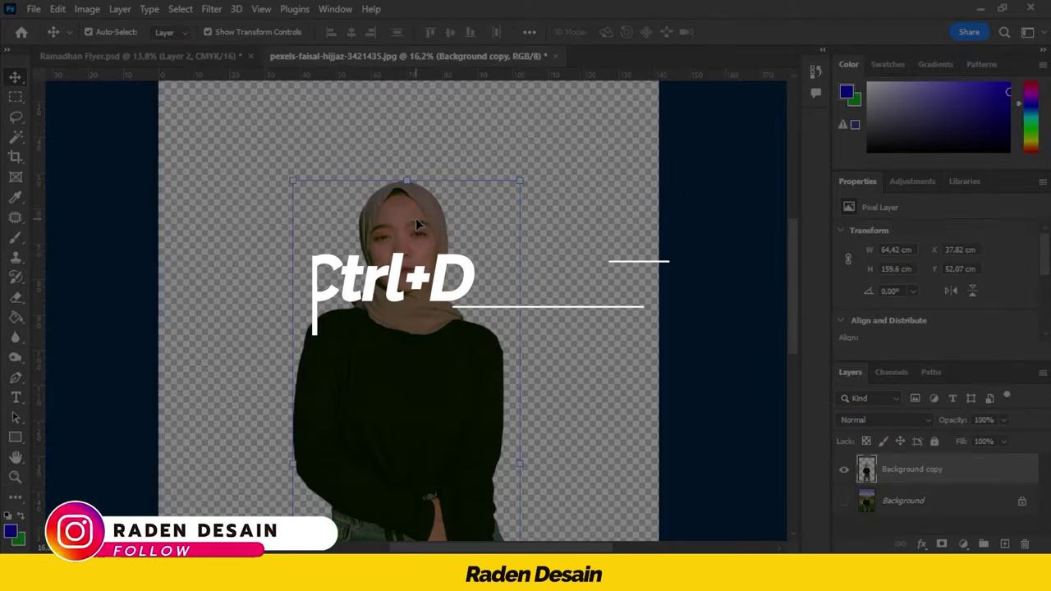
scroll(427, 220, "down", 1)
scroll(415, 217, "down", 1)
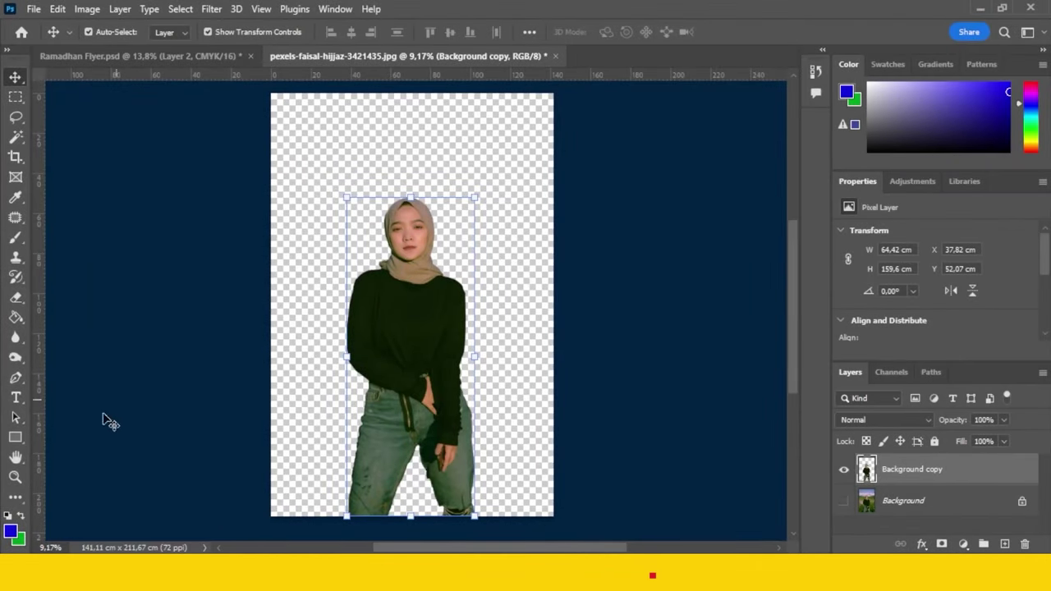
Step: Undo a stray Paint Bucket fill, then add a layer below Background copy and fill it blue
left_click(14, 317)
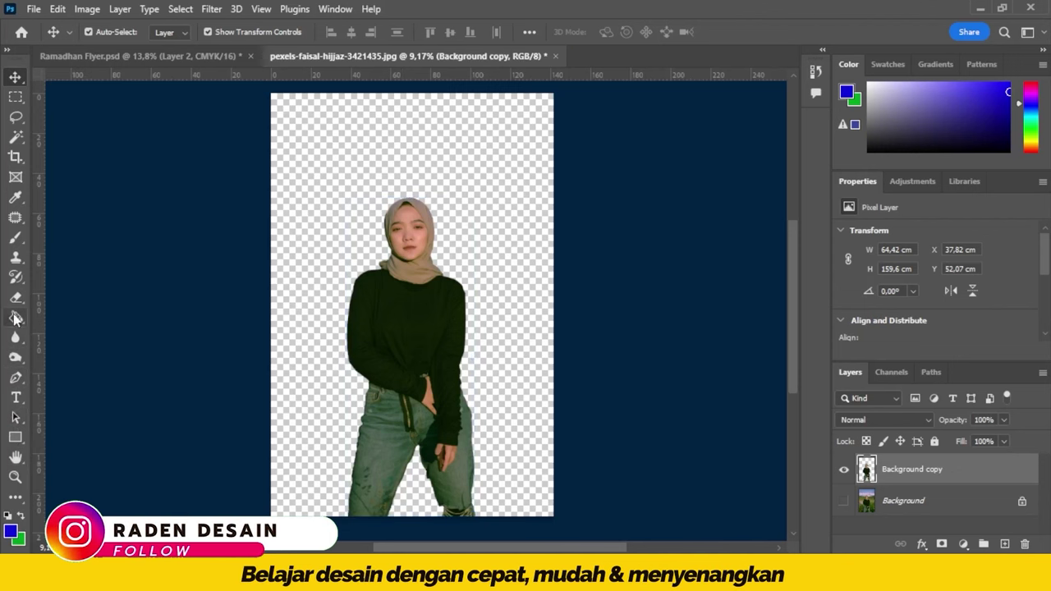
left_click(352, 146)
key("ctrl+z")
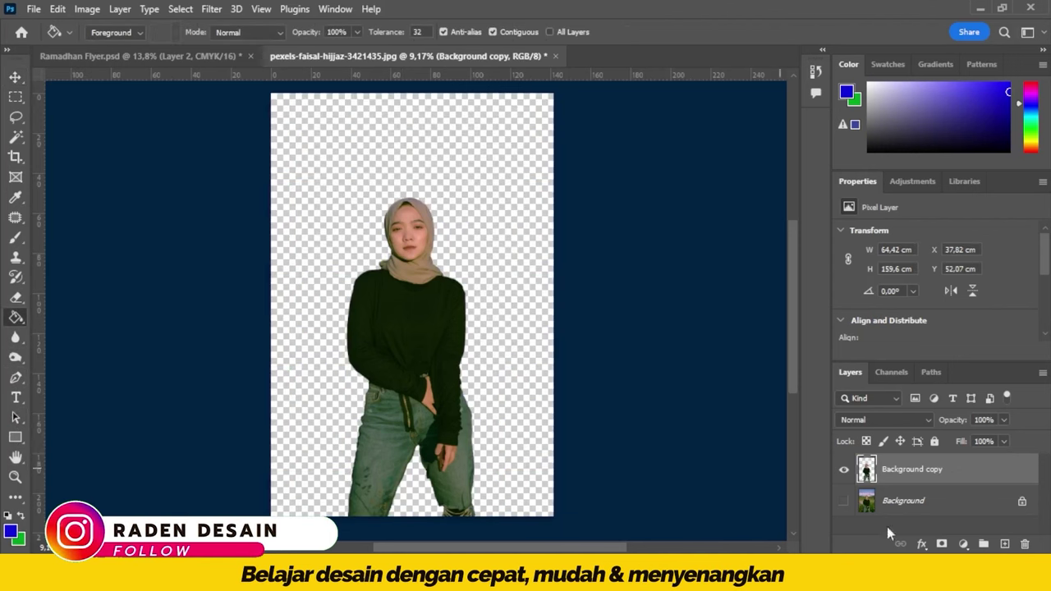
left_click(1004, 544)
left_click_drag(936, 472, 928, 508)
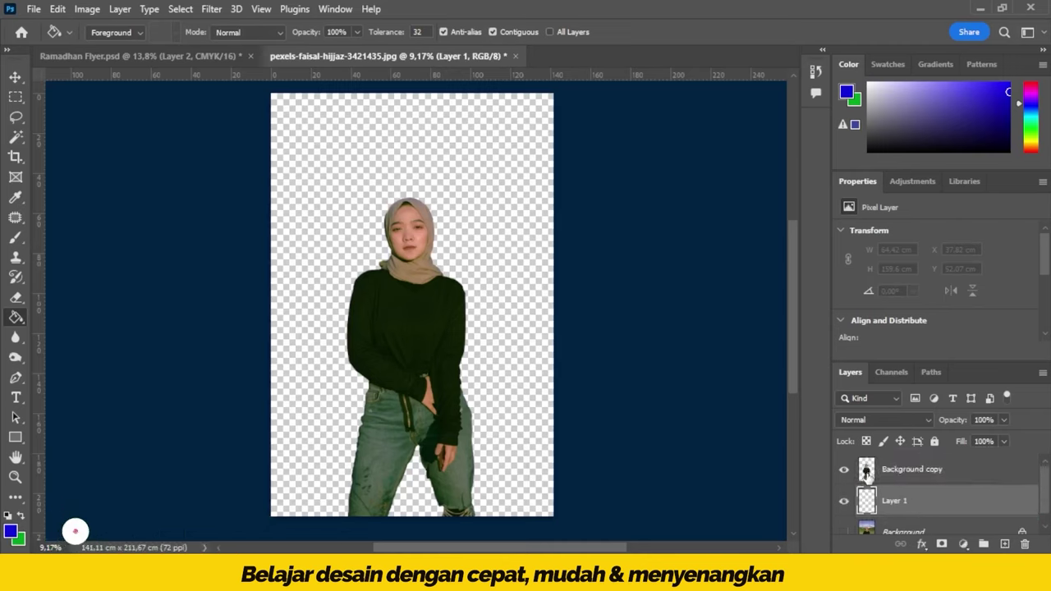
left_click(496, 195)
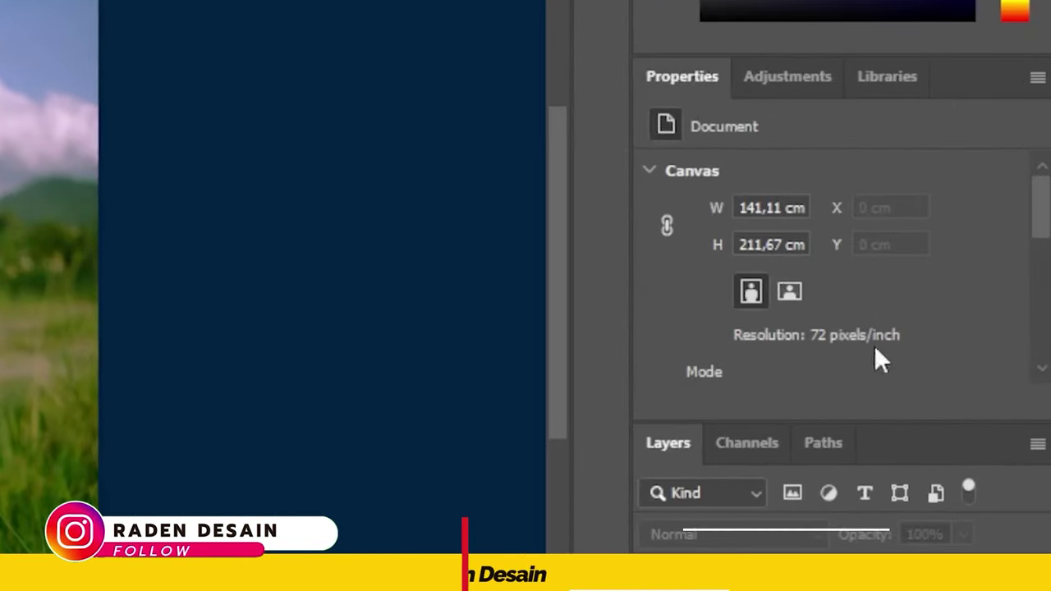
Step: Scroll the Layers panel and select the woman's Background copy photo layer
scroll(967, 306, "down", 1)
scroll(966, 303, "down", 1)
scroll(966, 304, "down", 2)
scroll(966, 309, "down", 1)
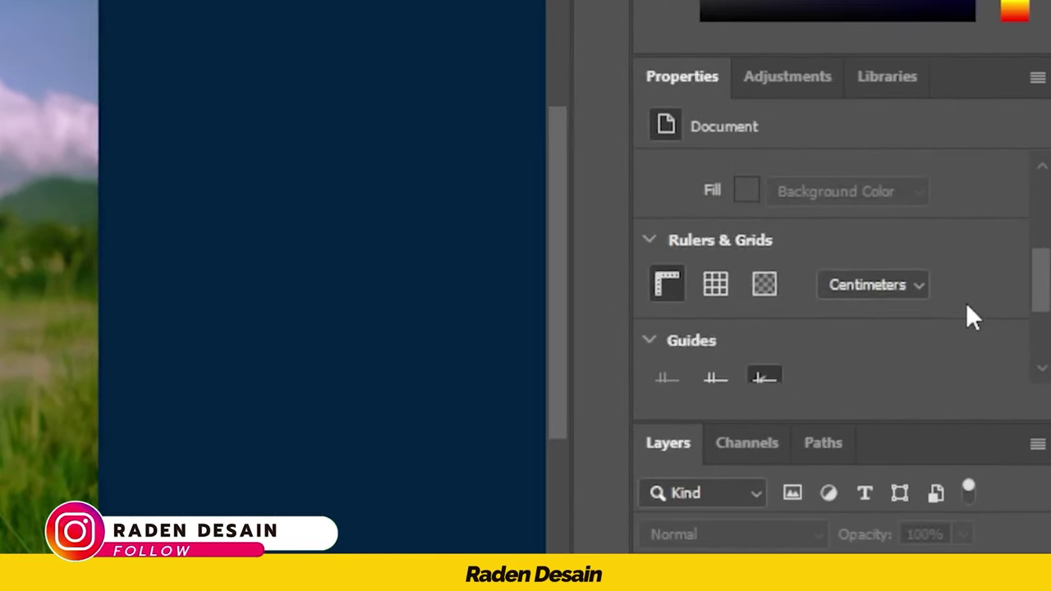
scroll(966, 309, "down", 1)
scroll(965, 307, "down", 2)
scroll(967, 312, "up", 1)
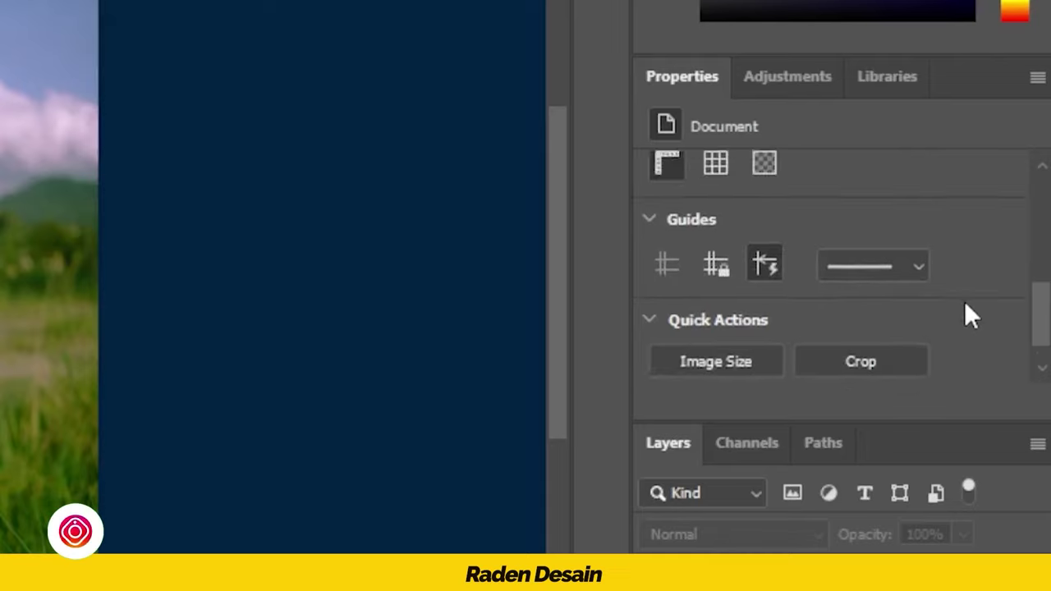
left_click(722, 574)
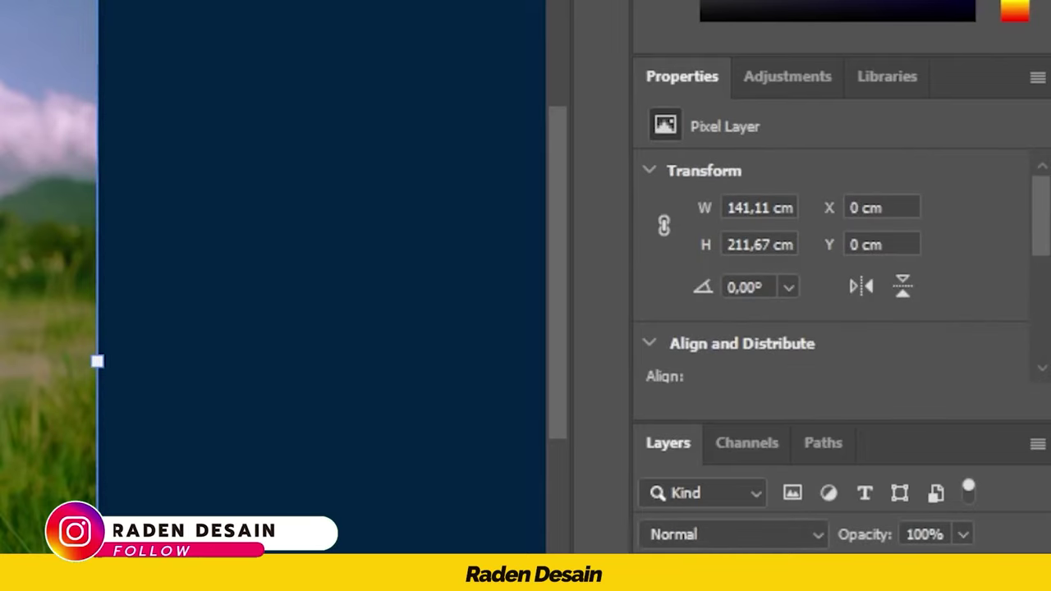
scroll(941, 267, "down", 1)
scroll(941, 267, "down", 2)
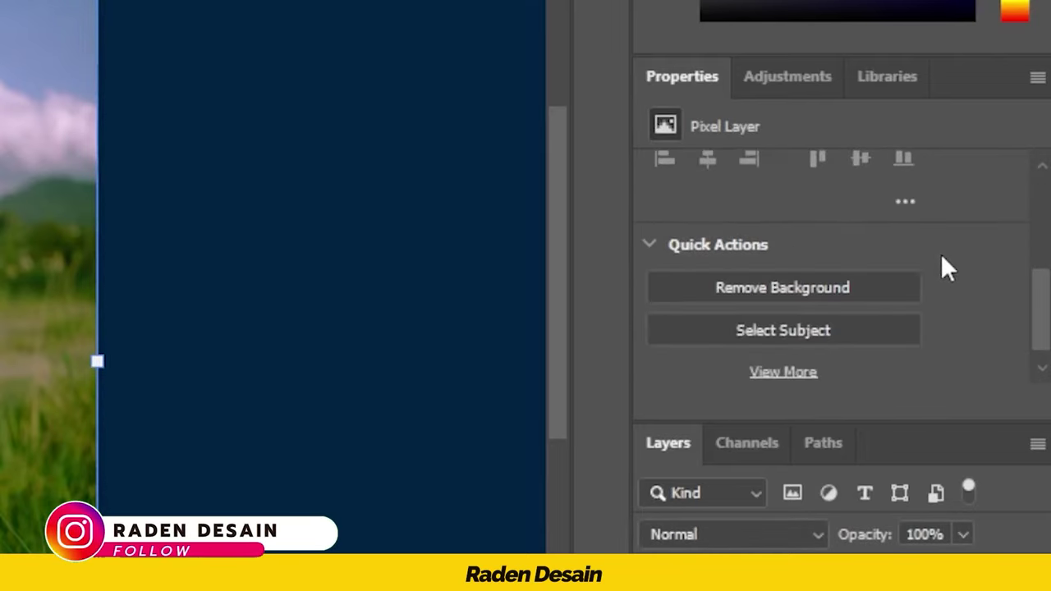
scroll(944, 269, "down", 1)
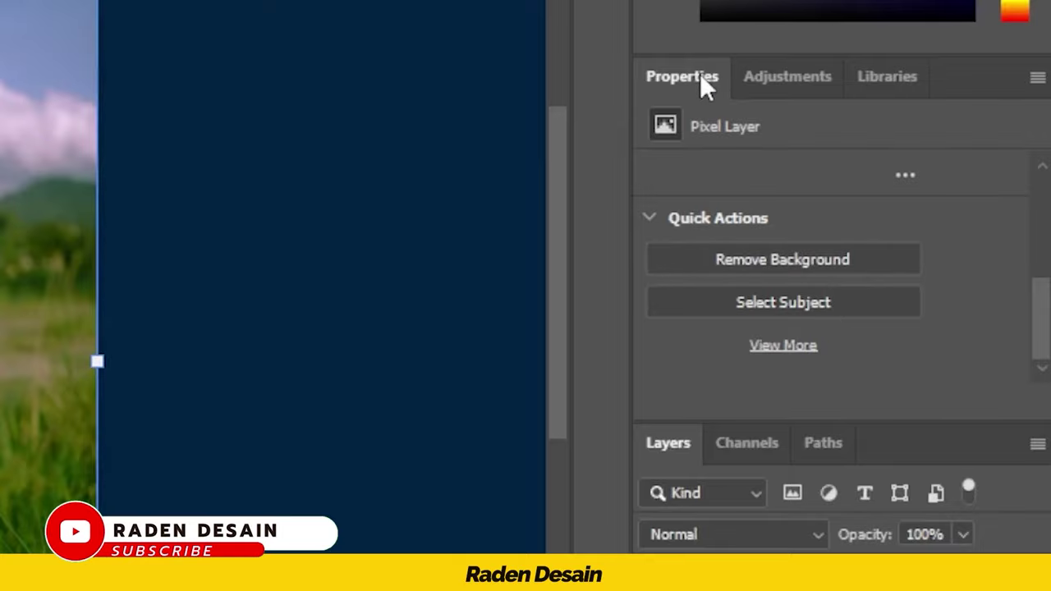
Step: Try Remove Background from Quick Actions, undo it, and use Select Subject instead
left_click(54, 11)
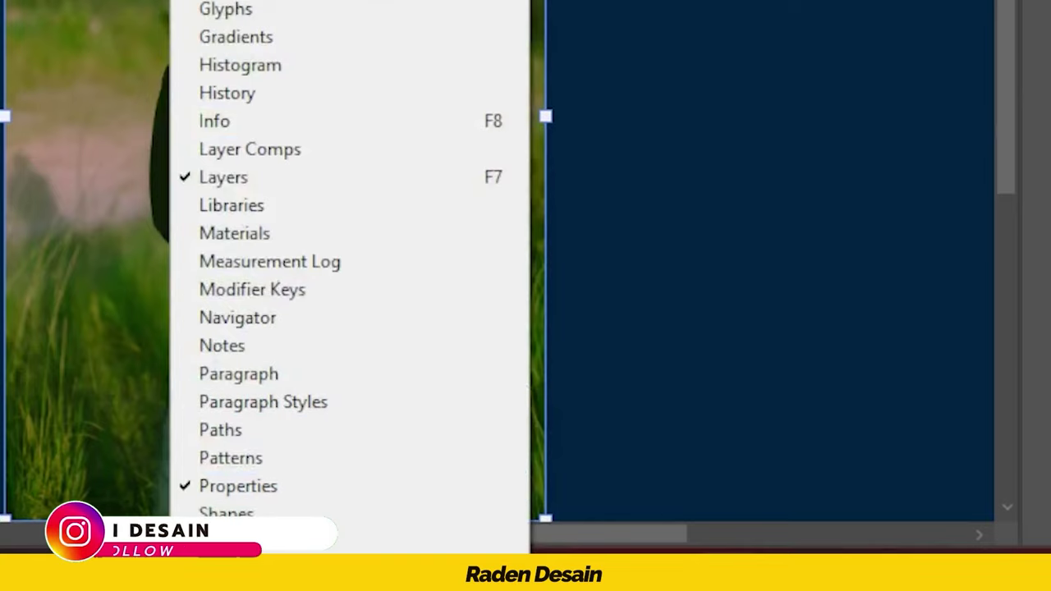
left_click(271, 486)
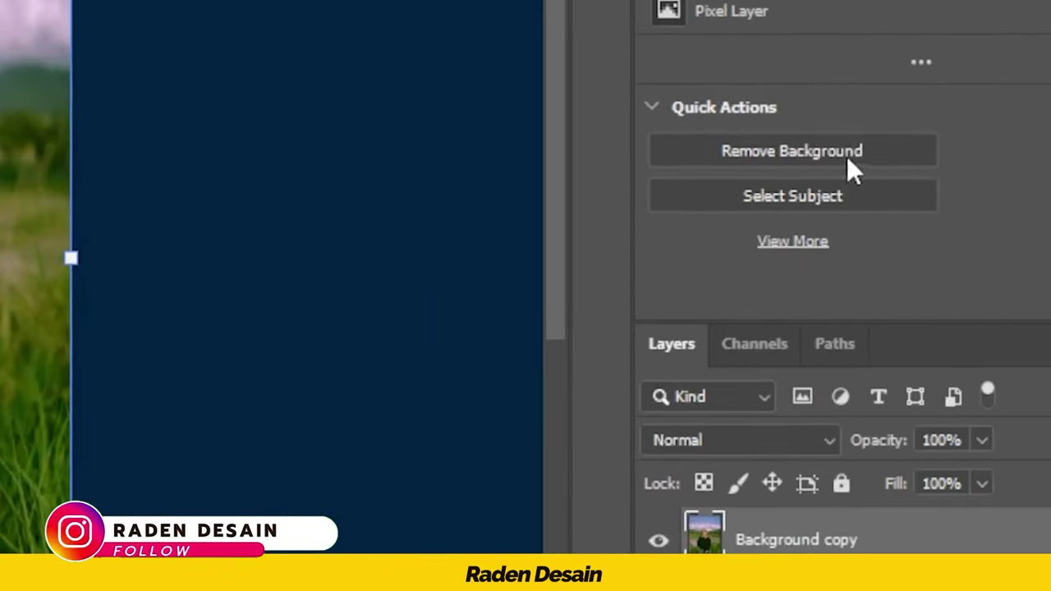
left_click(856, 165)
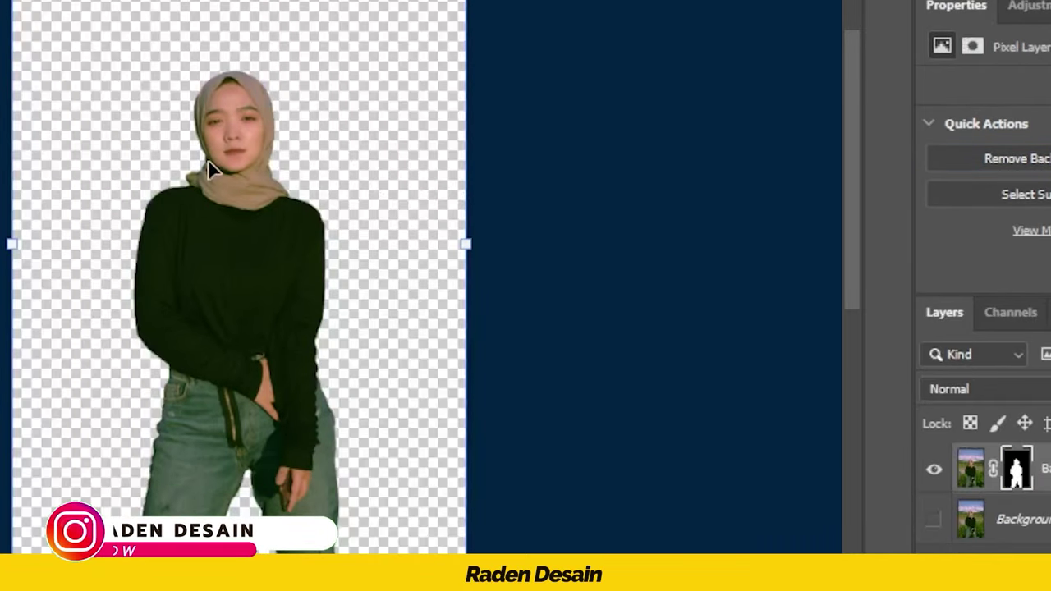
key("ctrl+z")
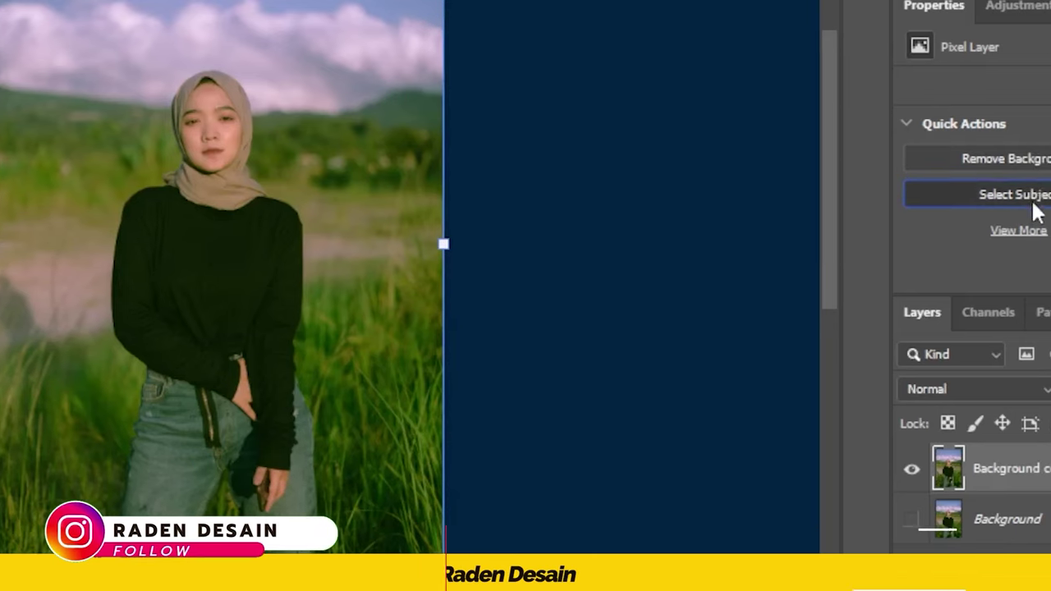
left_click(953, 197)
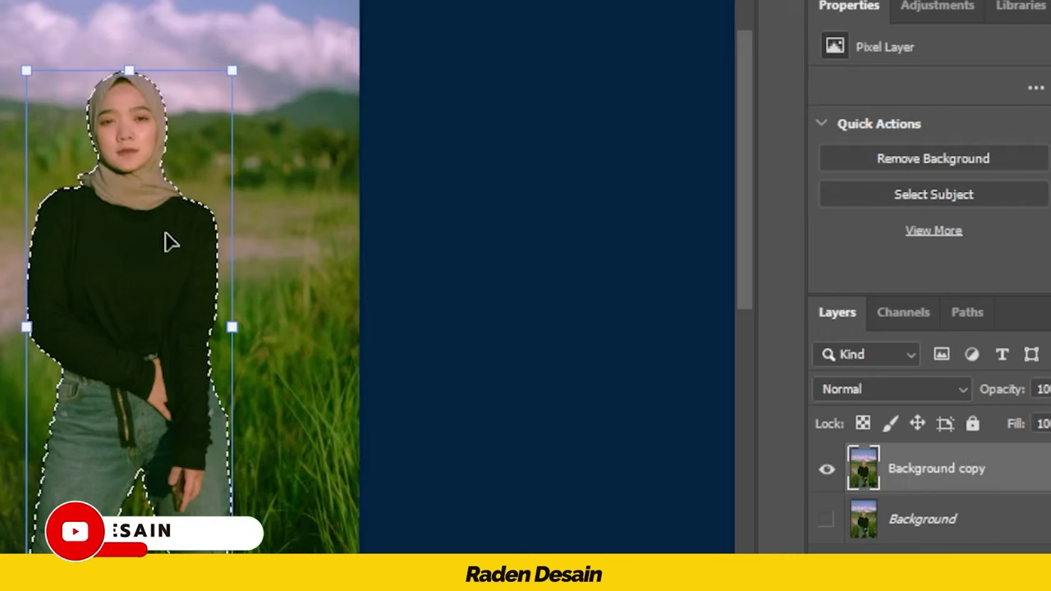
Step: Copy the selected woman onto Layer 1 with Ctrl+J, undoing two trial moves of the copy
key("ctrl+j")
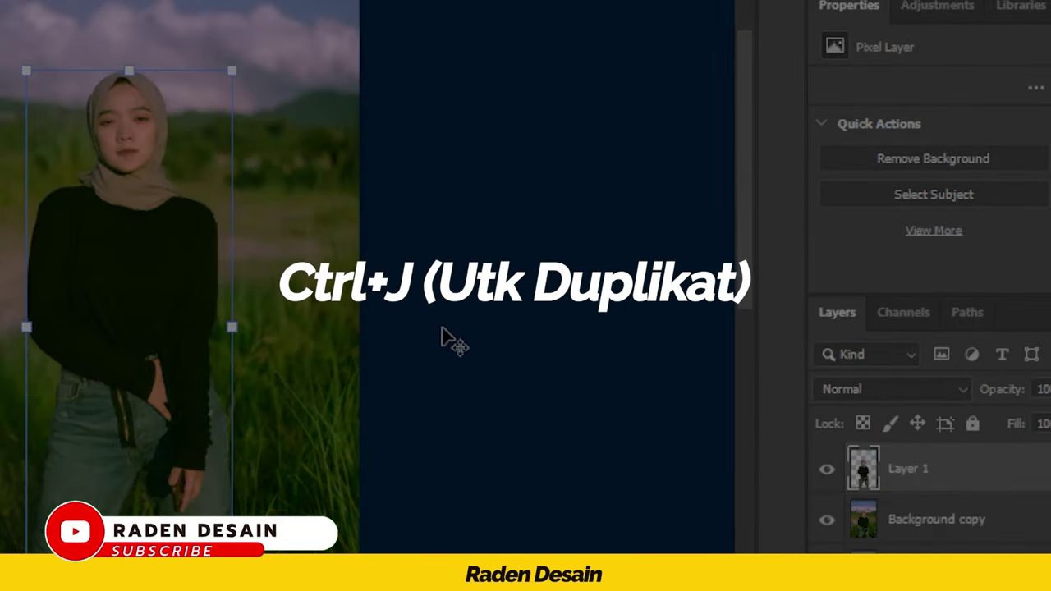
mouse_move(152, 248)
left_mouse_down()
mouse_move(371, 188)
mouse_move(312, 237)
mouse_move(128, 101)
mouse_move(18, 273)
left_mouse_up()
key("ctrl+z")
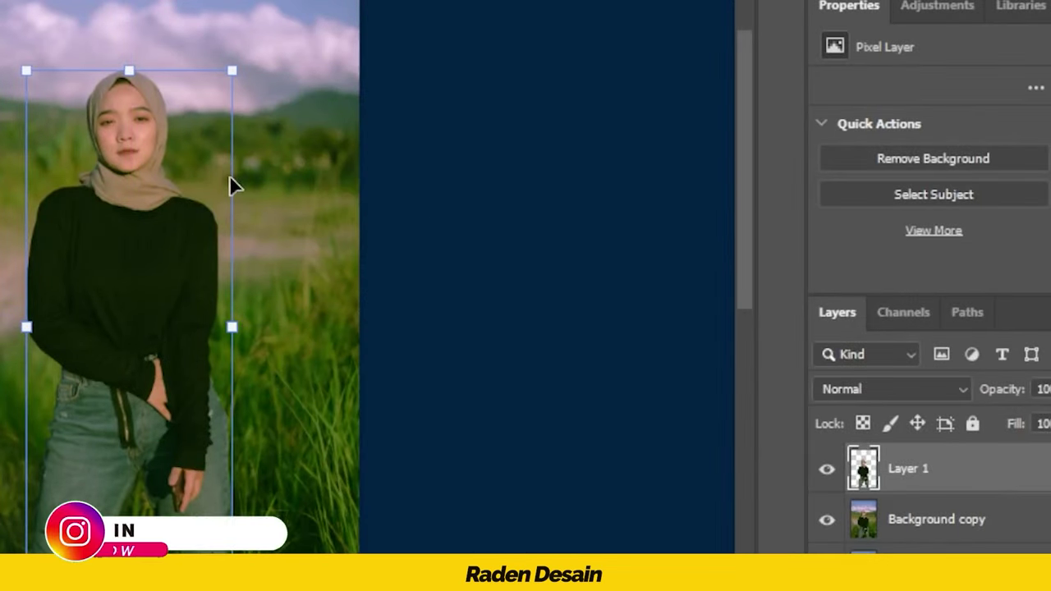
left_click_drag(108, 235, 189, 231)
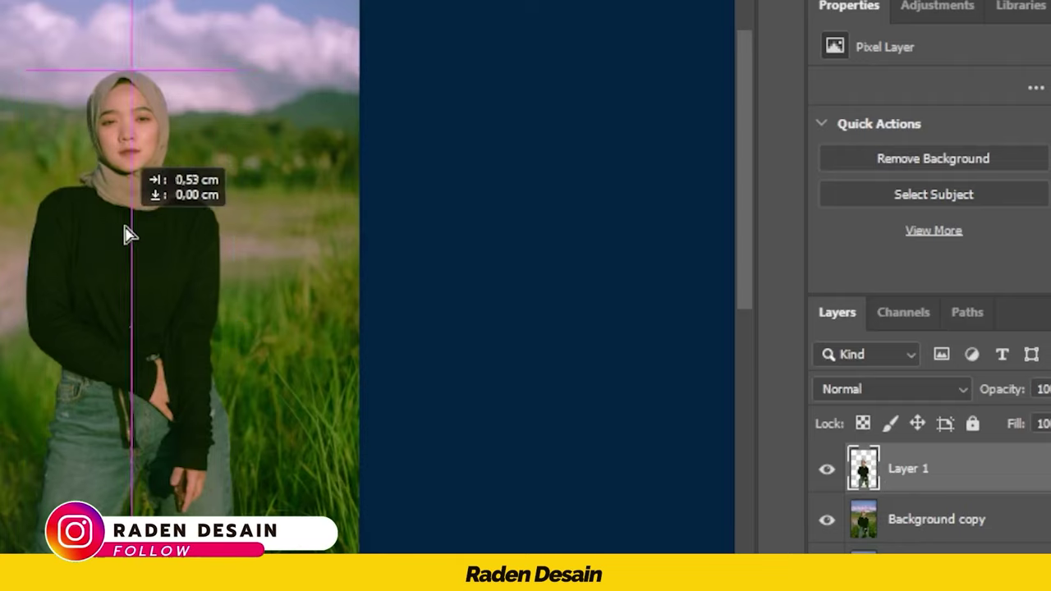
key("ctrl+z")
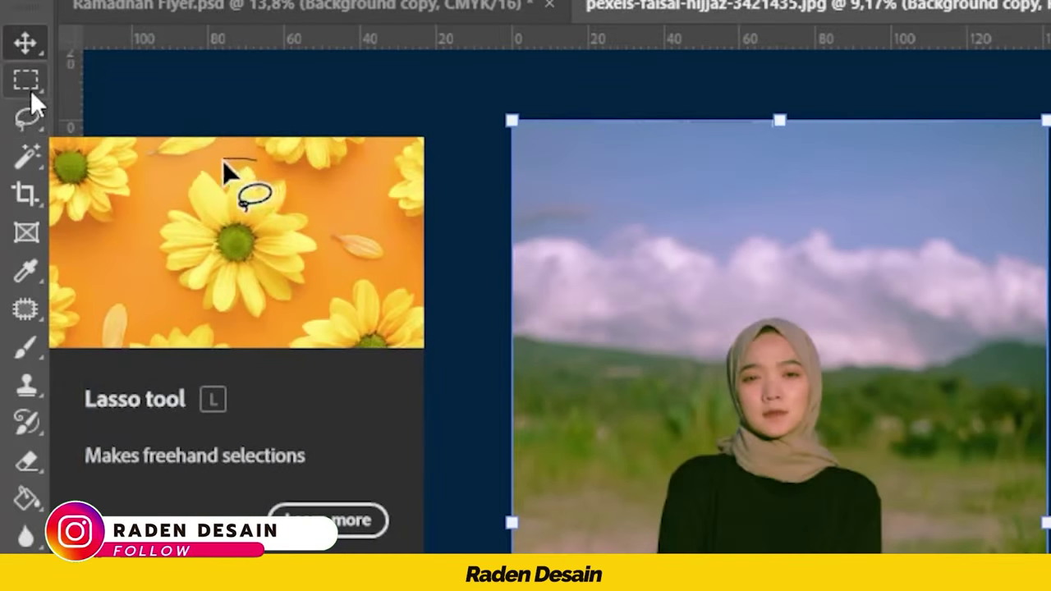
left_click(25, 79)
right_click(26, 75)
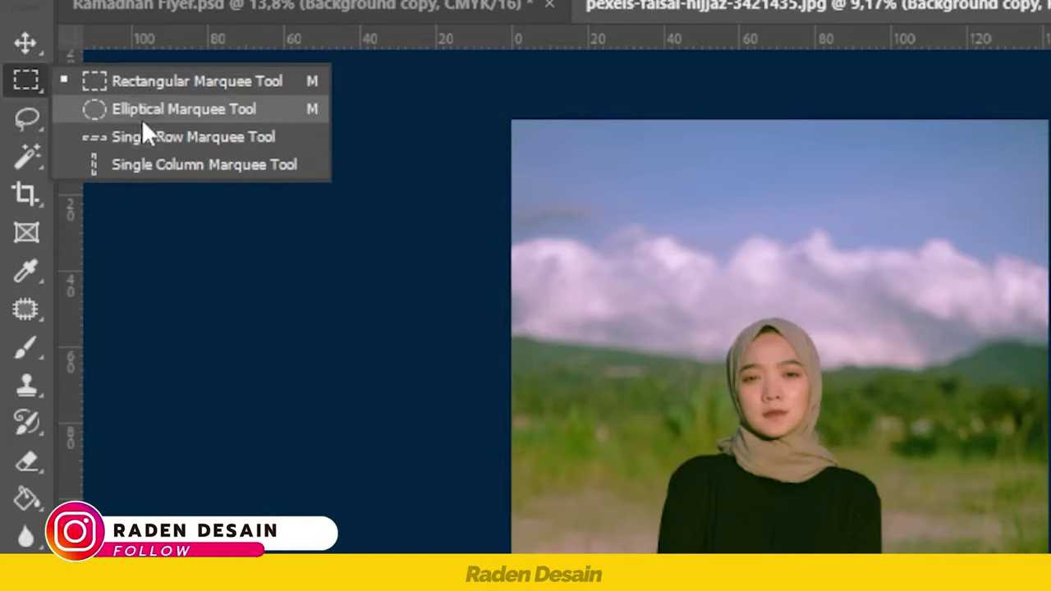
left_click(144, 82)
left_click_drag(595, 285, 877, 550)
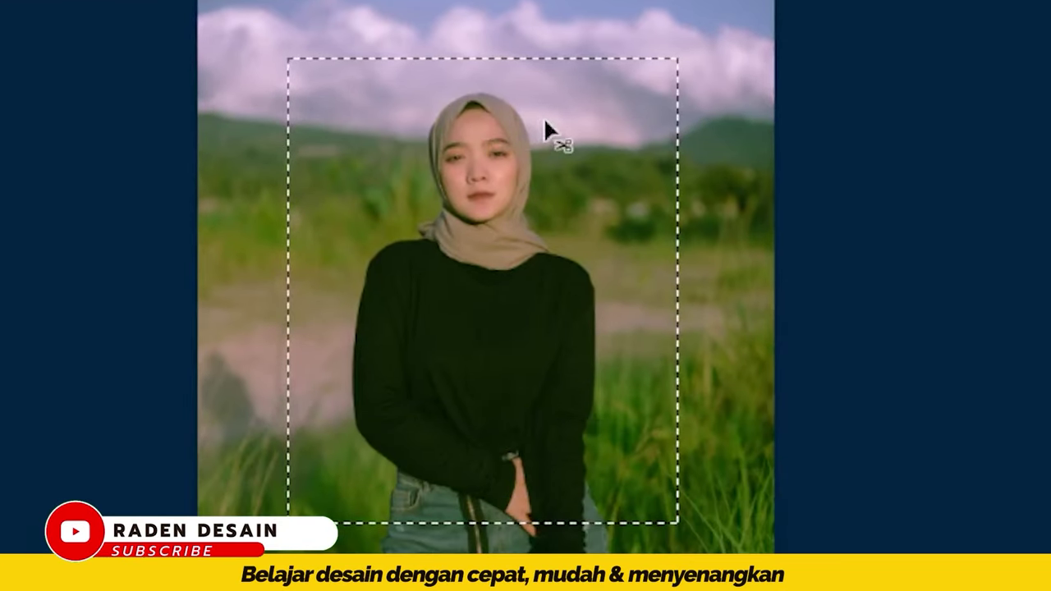
key("ctrl+j")
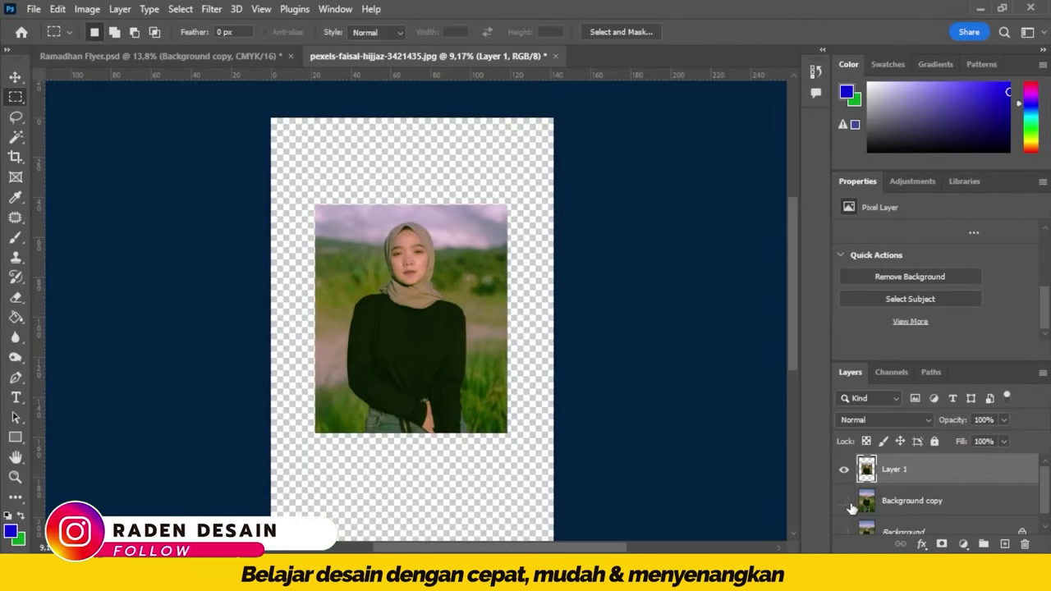
left_click(845, 501)
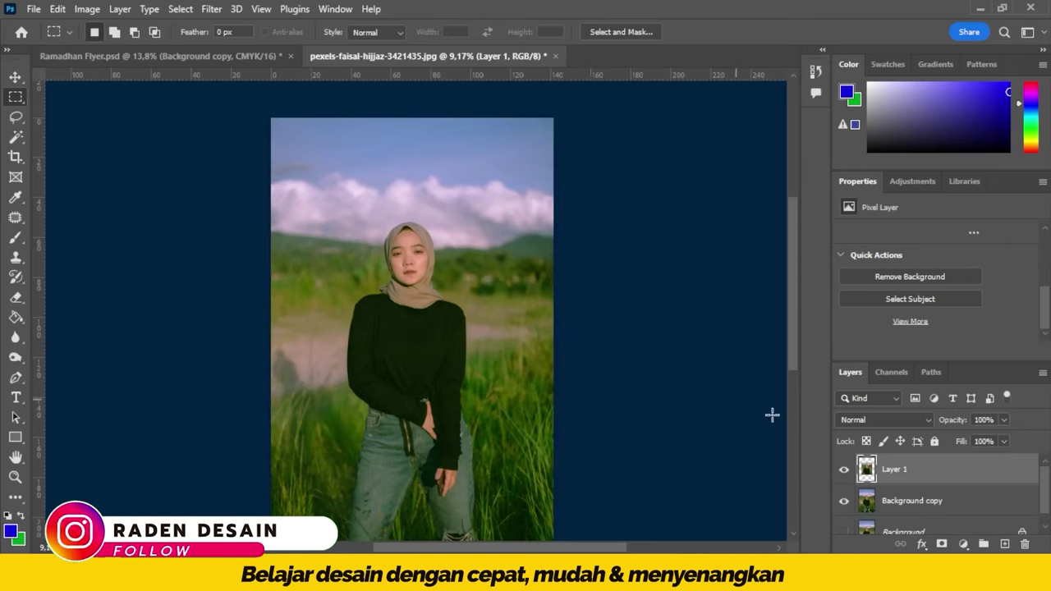
key("ctrl+z")
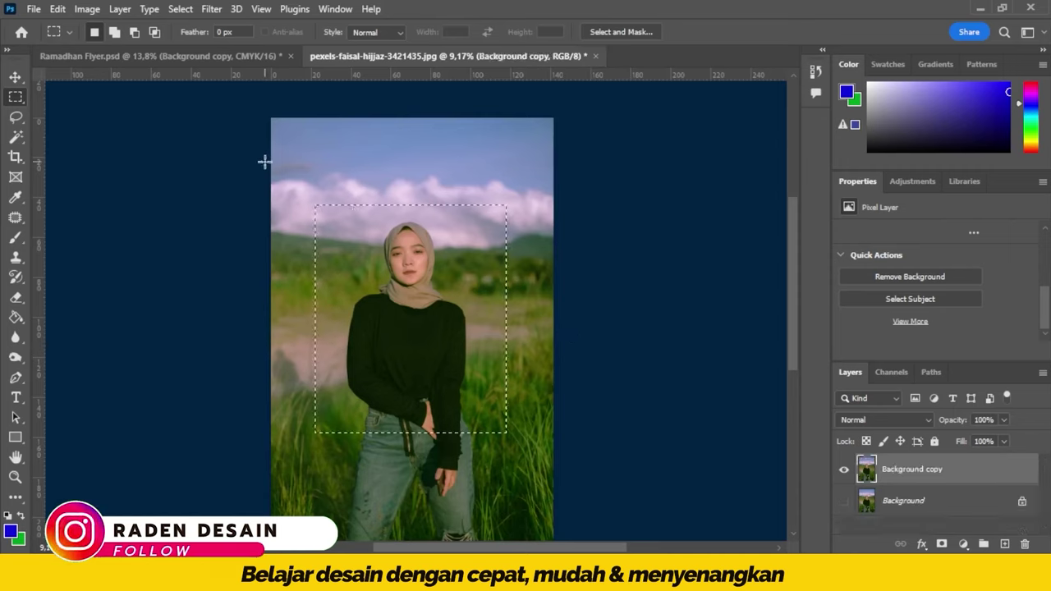
left_click_drag(264, 113, 594, 209)
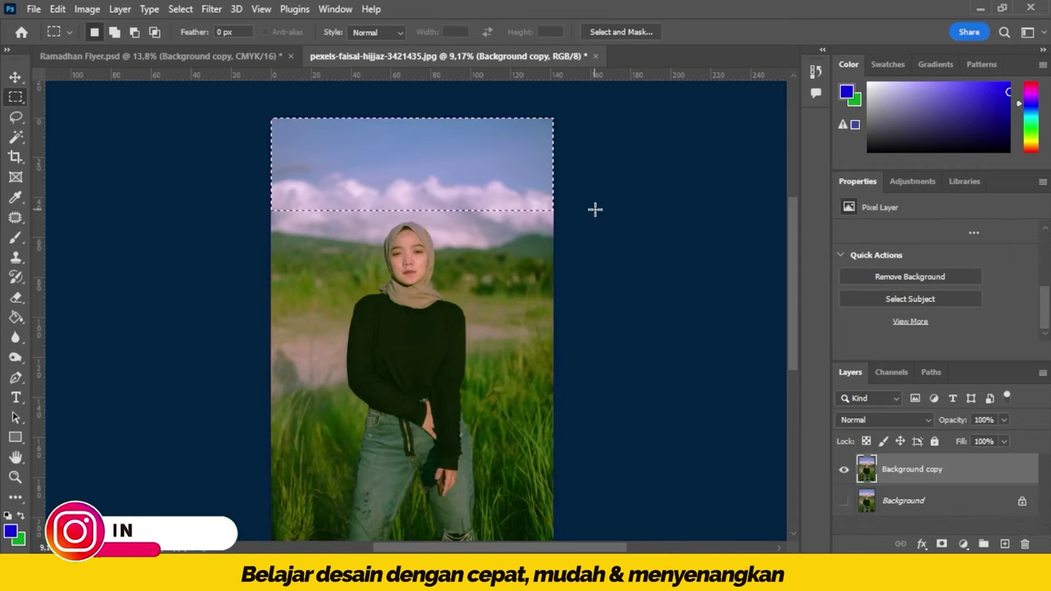
key("Delete")
left_click_drag(273, 447, 605, 544)
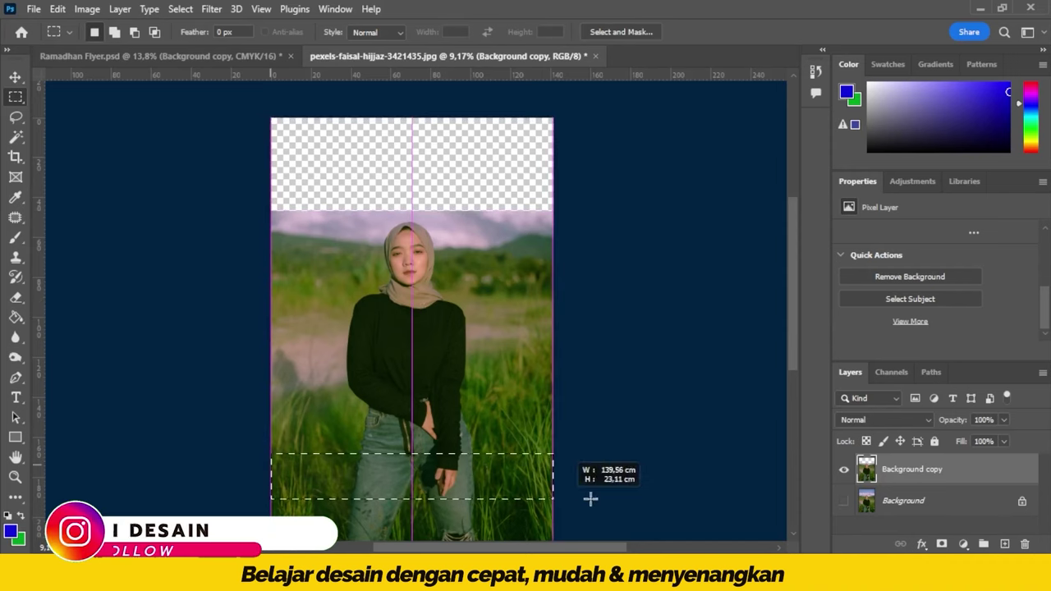
key("Delete")
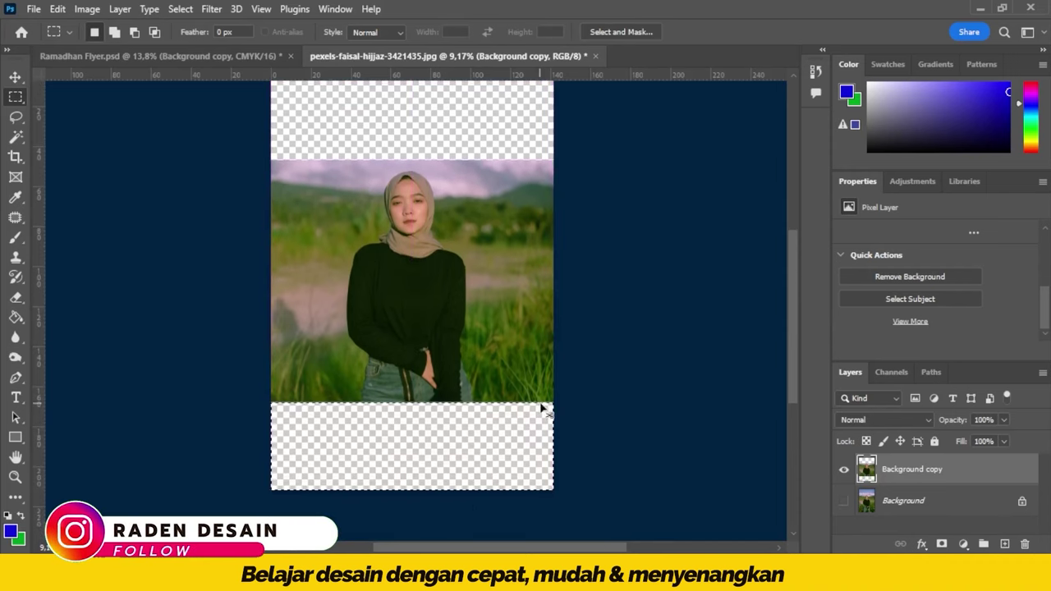
key("v")
left_click_drag(387, 212, 401, 231)
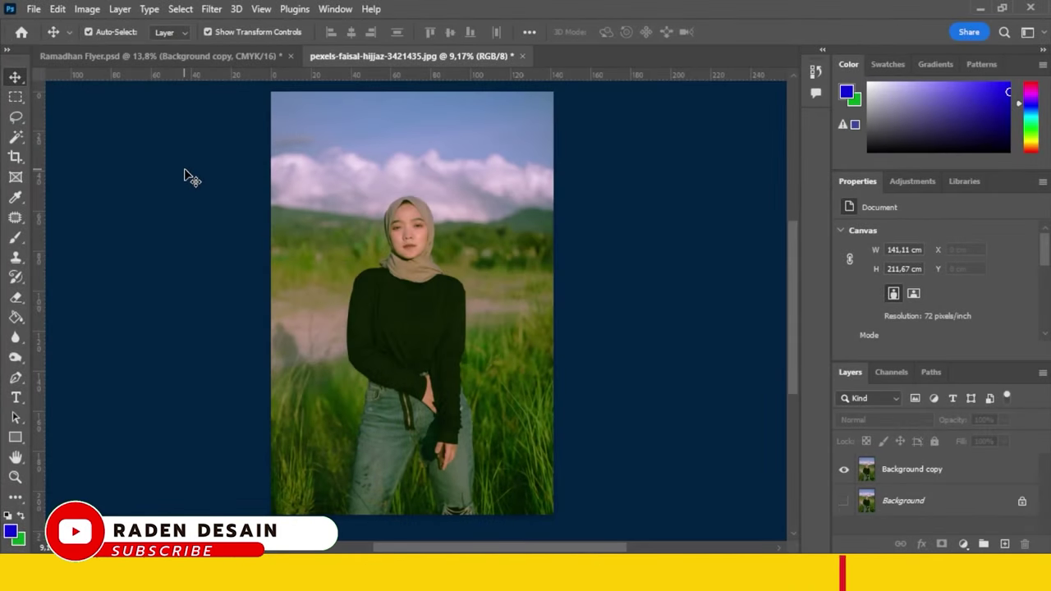
Step: Create a new A4 print document, 21 × 29,7 cm at 300 pixels/inch
left_click(386, 210)
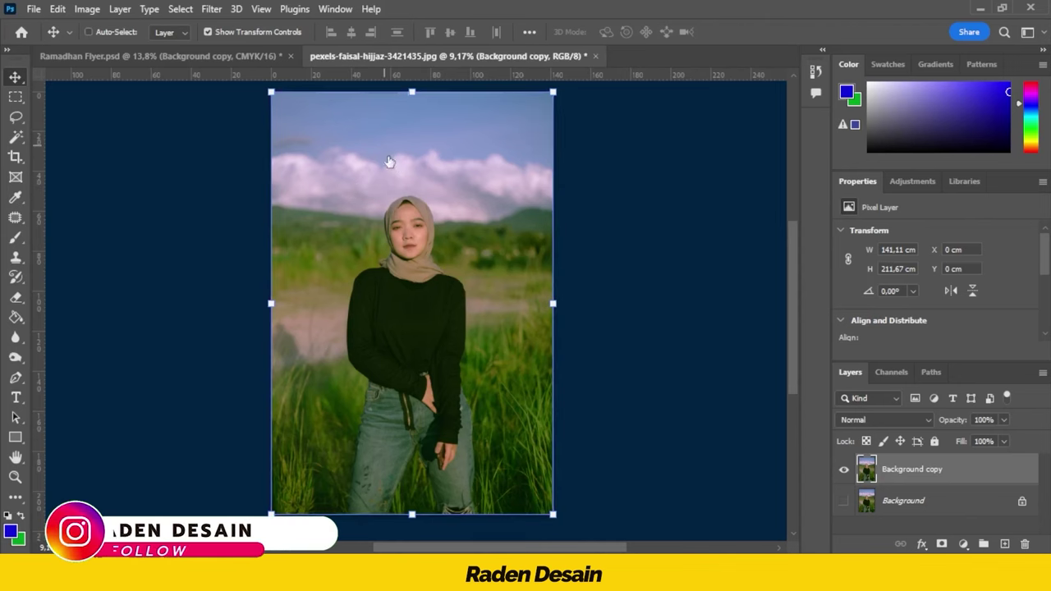
key("ctrl+n")
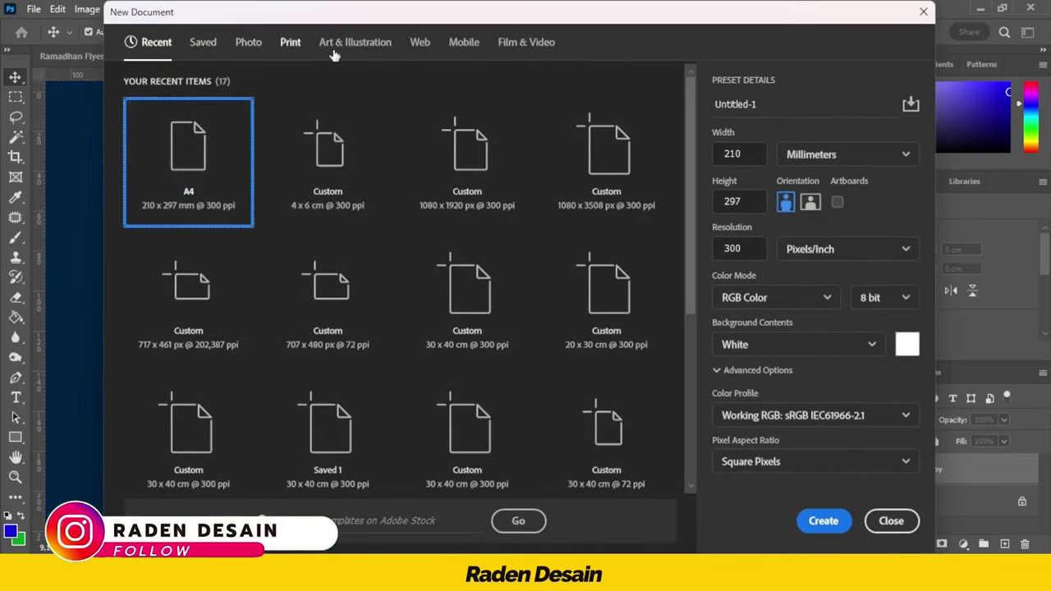
left_click(290, 42)
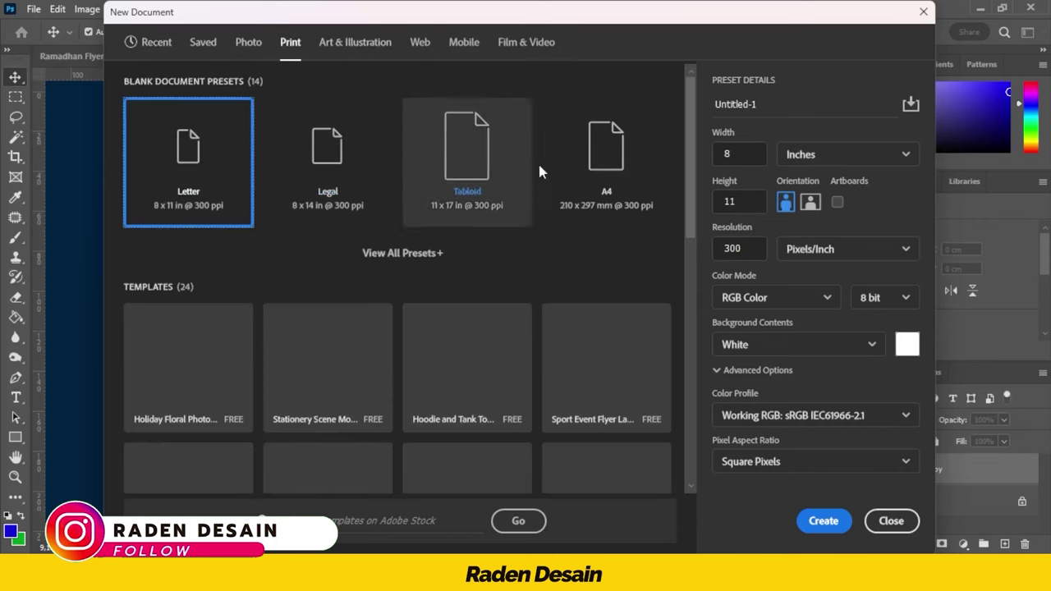
left_click(612, 171)
double_click(612, 171)
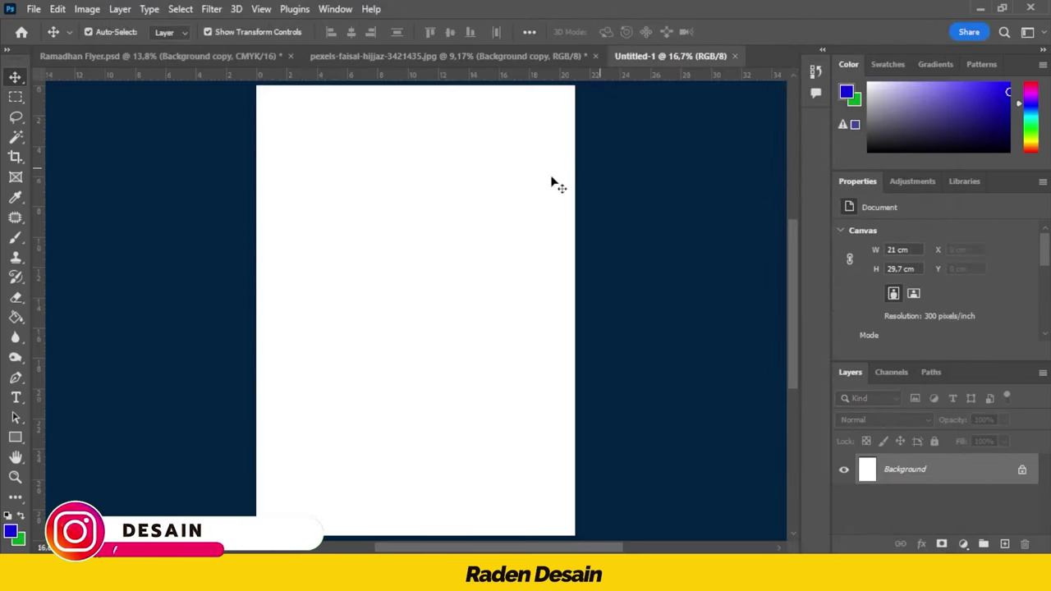
Step: Draw a 4 cm wide, 6 cm tall rectangle near the A4 page's top-left
left_click(16, 437)
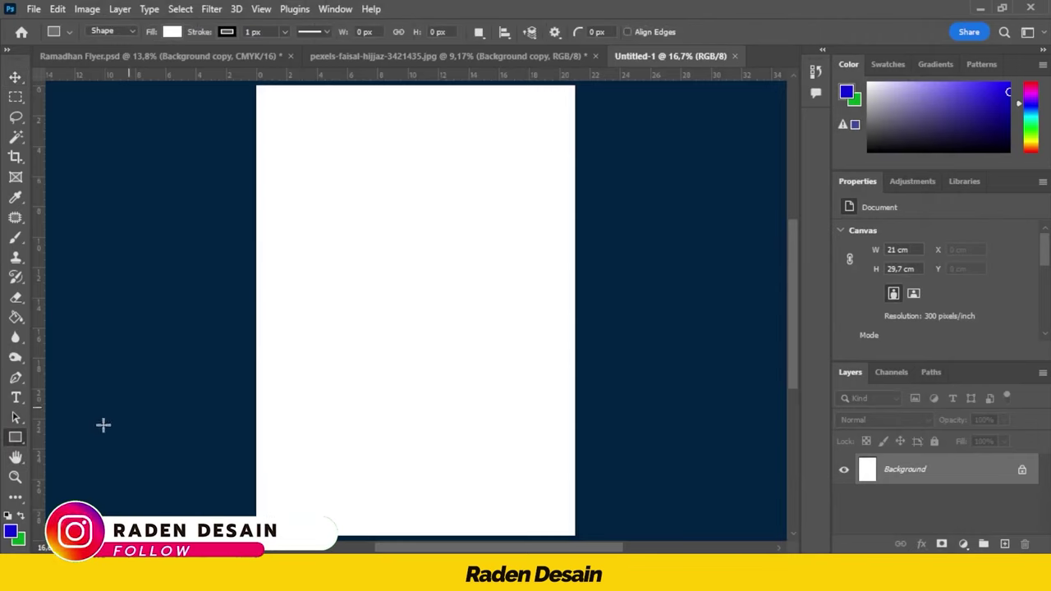
left_click_drag(305, 134, 380, 234)
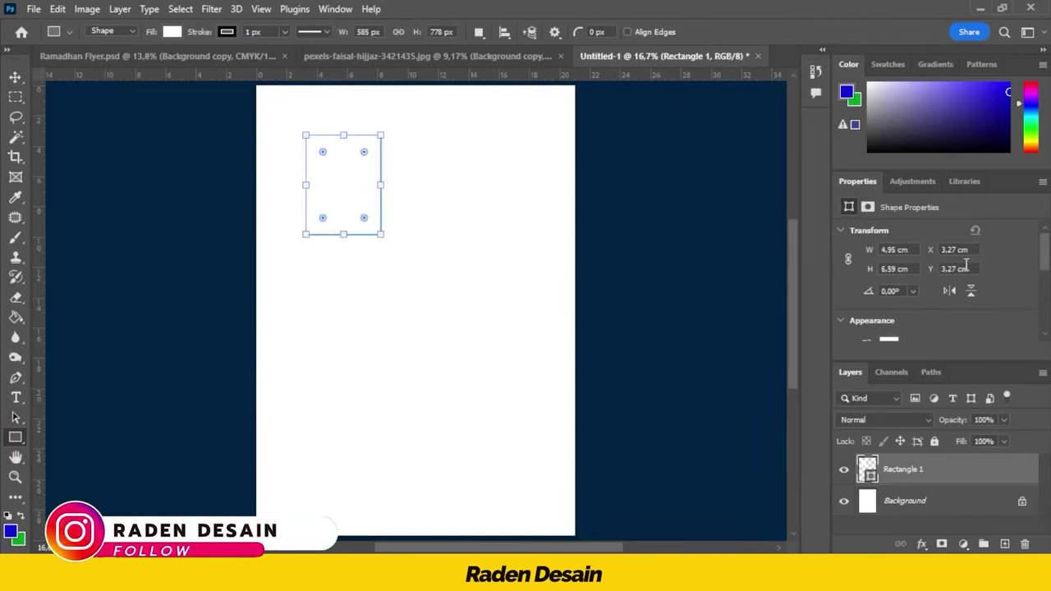
type("4 cm")
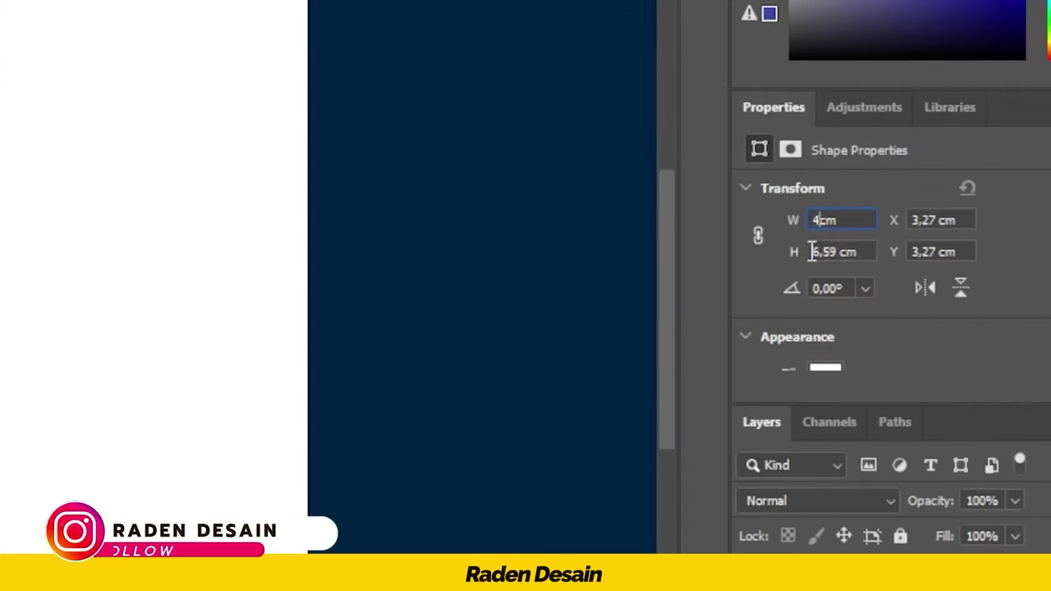
key("Tab")
type("6")
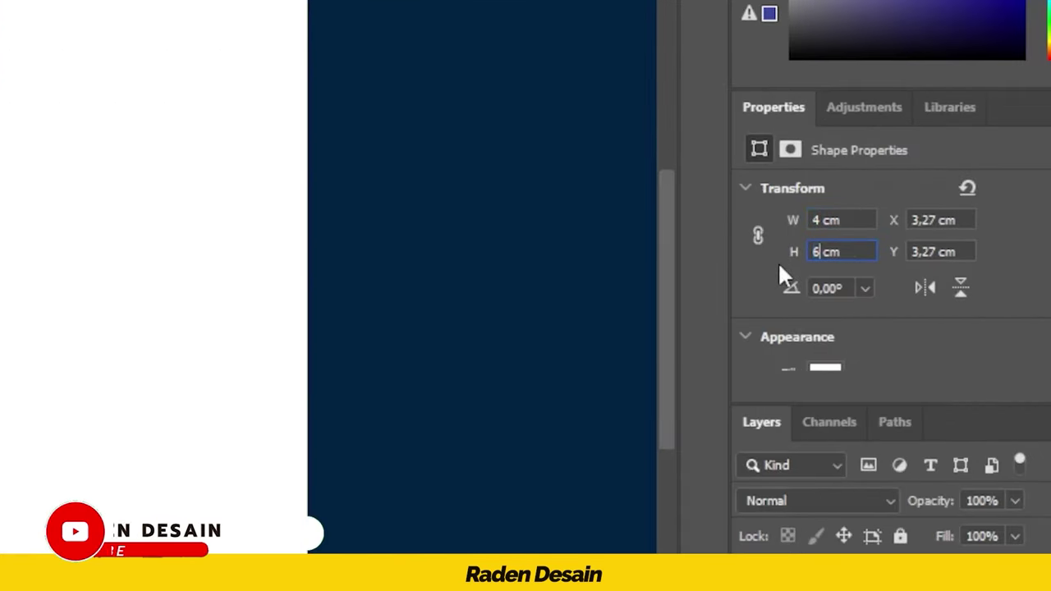
key("Return")
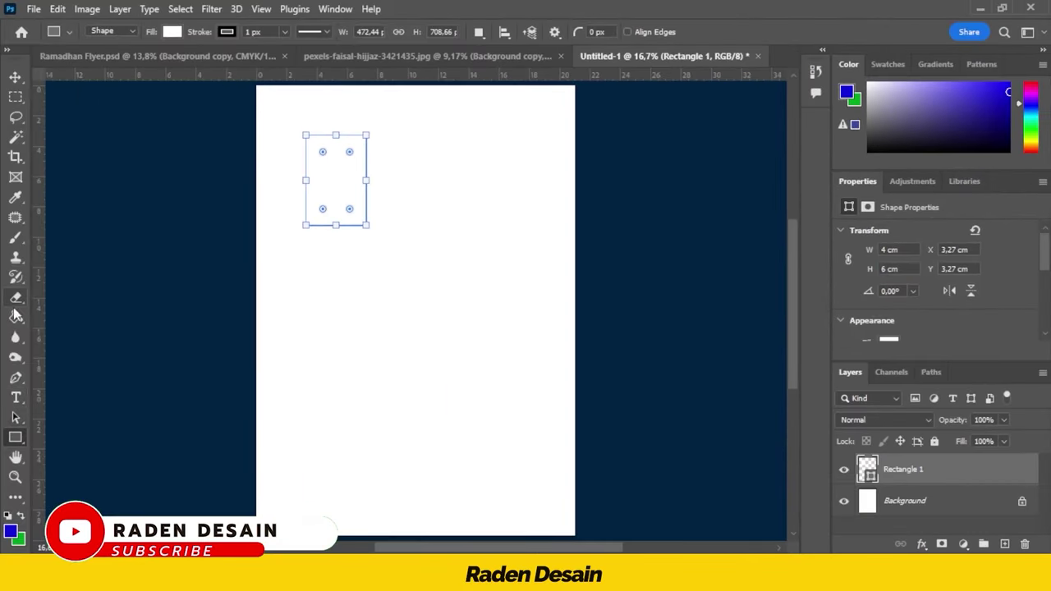
Step: Rasterize the rectangle, fill it blue, and nudge it slightly right and down
left_click(14, 316)
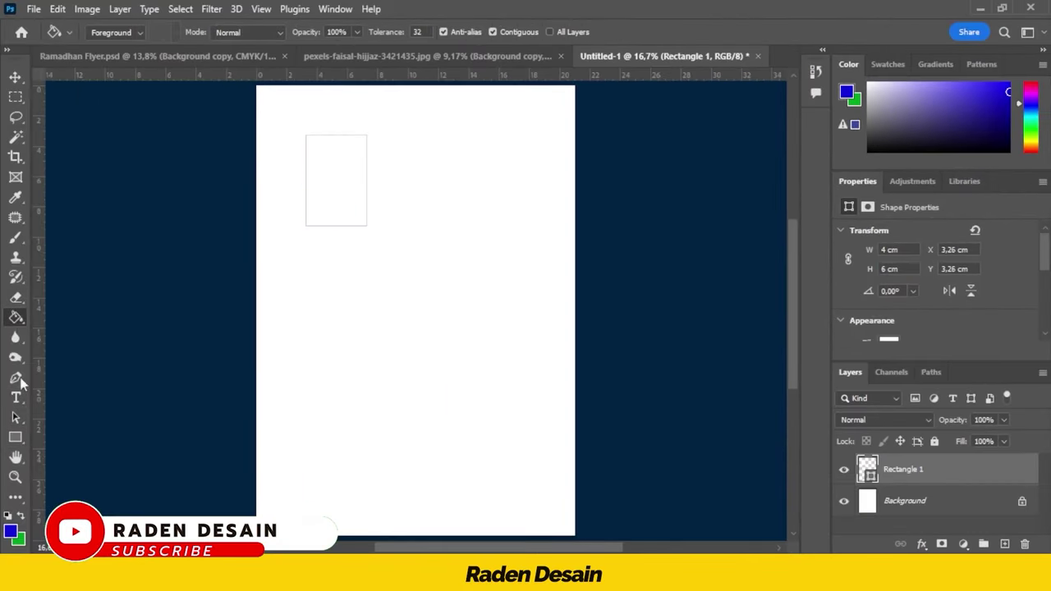
left_click(334, 164)
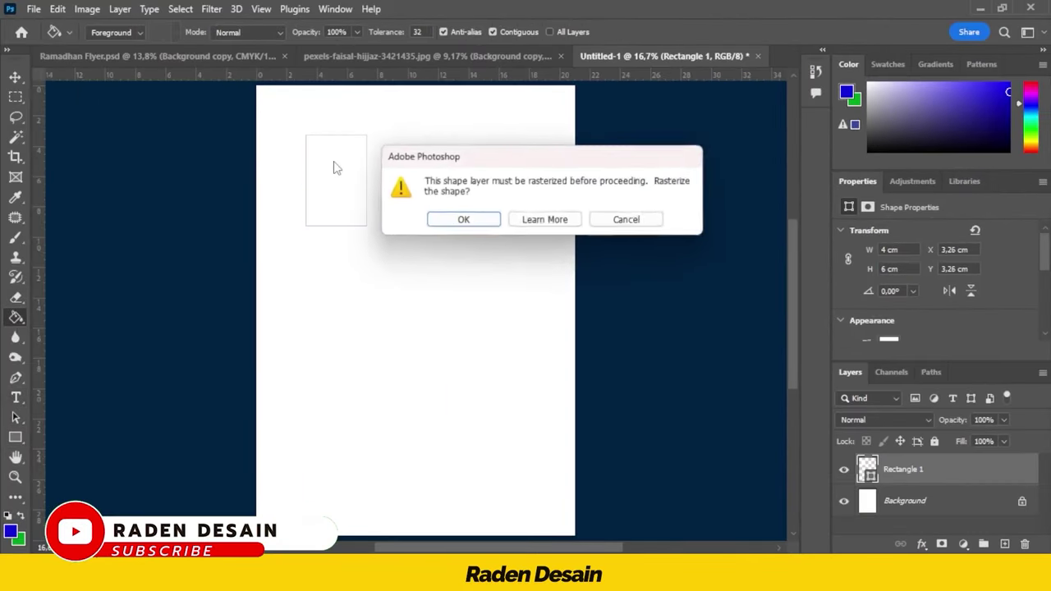
left_click(486, 226)
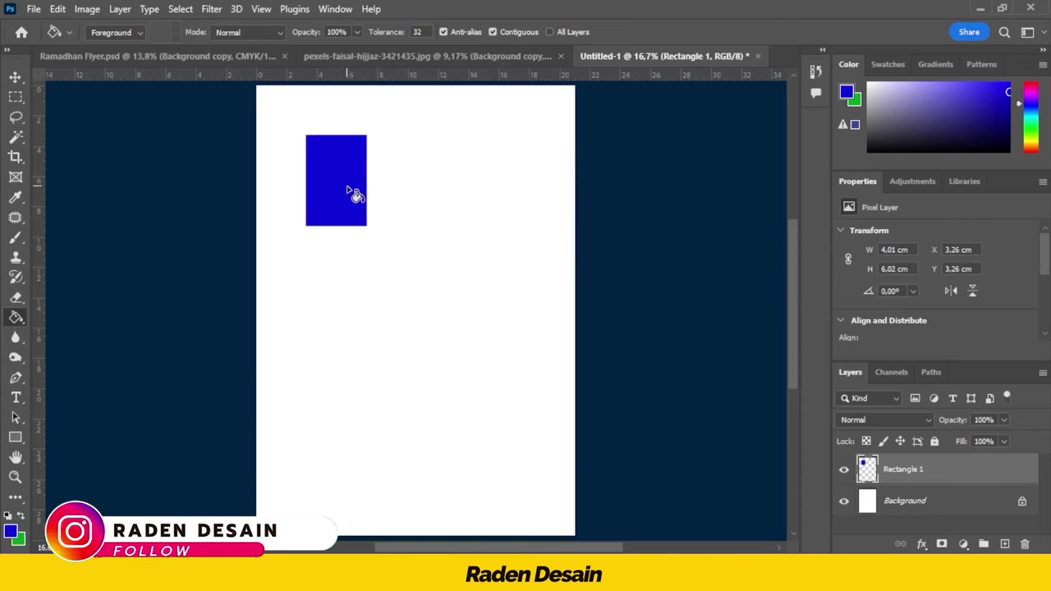
left_click(15, 77)
left_click_drag(335, 180, 349, 195)
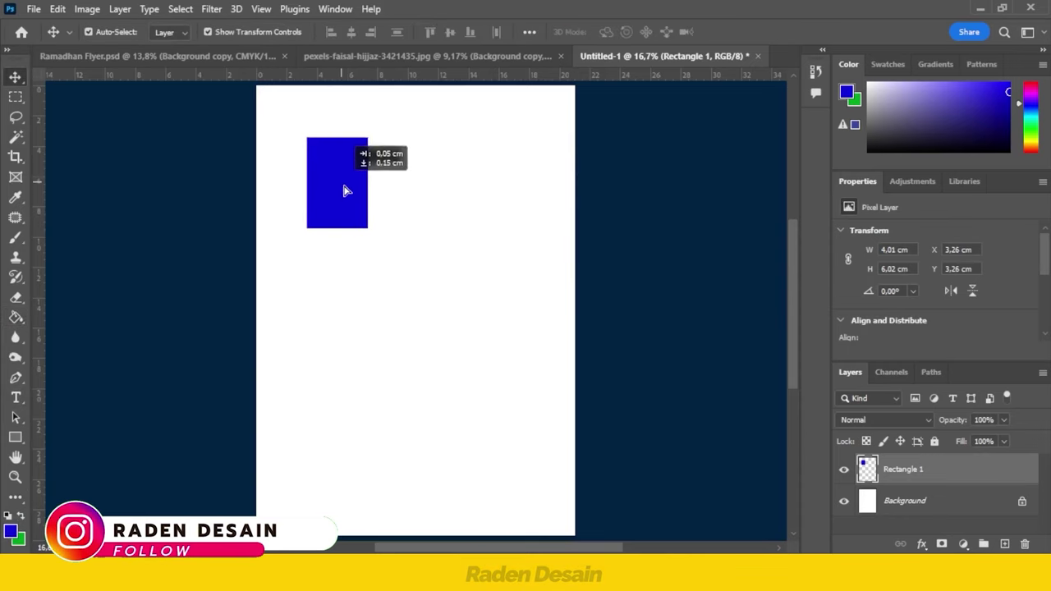
Step: Bring the woman's cut-out from her original photo onto the A4 page, right of the blue rectangle
left_click(362, 56)
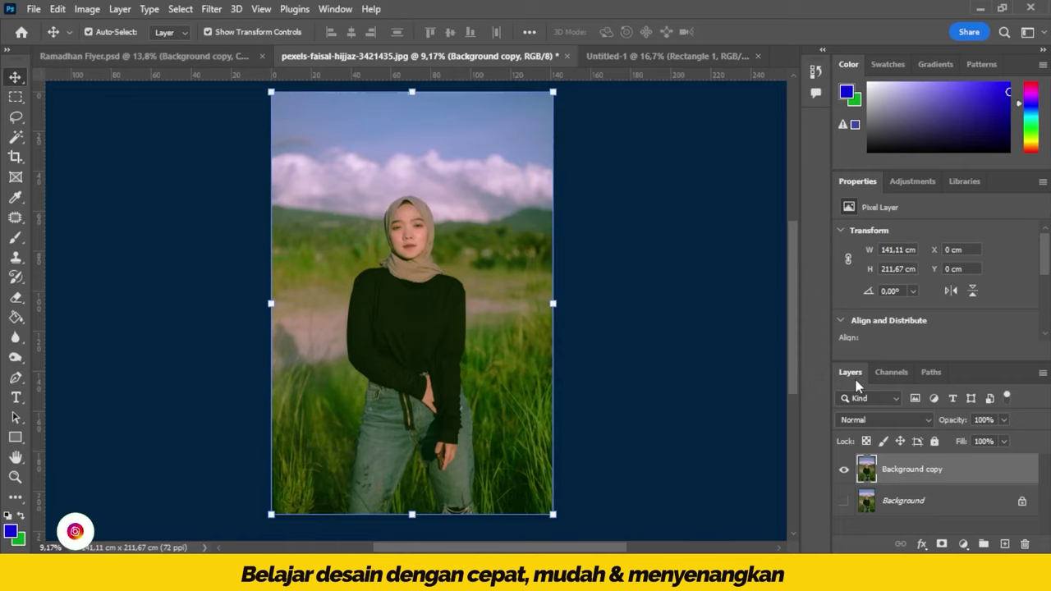
scroll(945, 287, "down", 3)
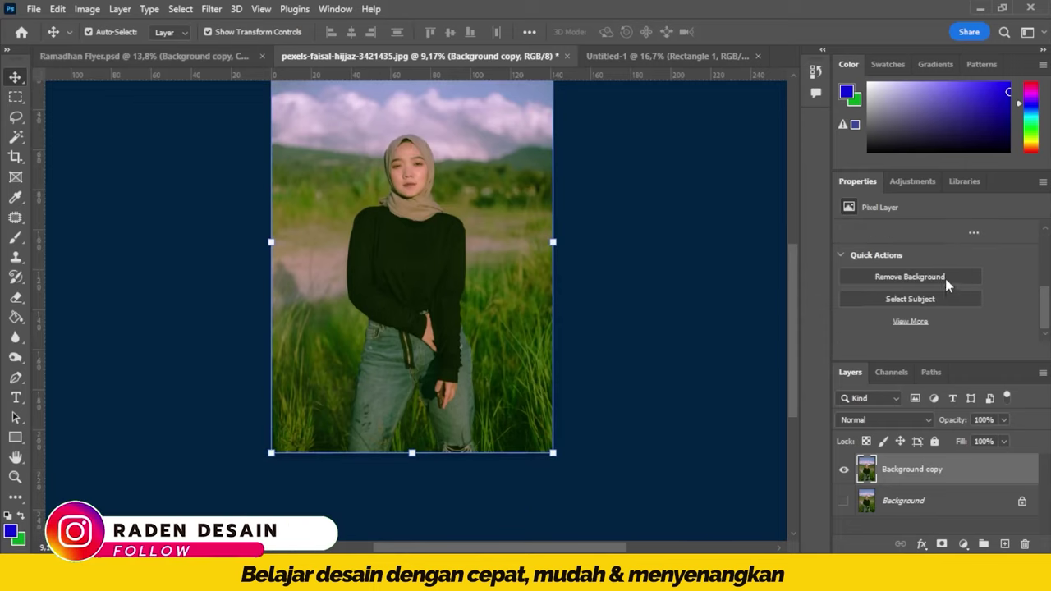
mouse_move(411, 269)
left_mouse_down()
mouse_move(616, 54)
mouse_move(468, 271)
left_mouse_up()
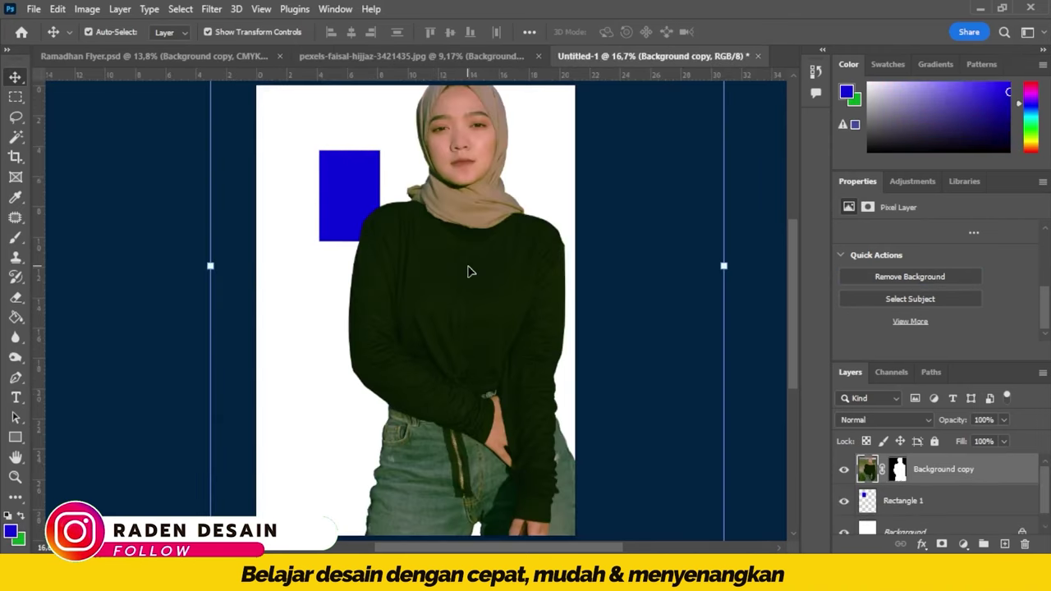
left_click_drag(460, 231, 491, 276)
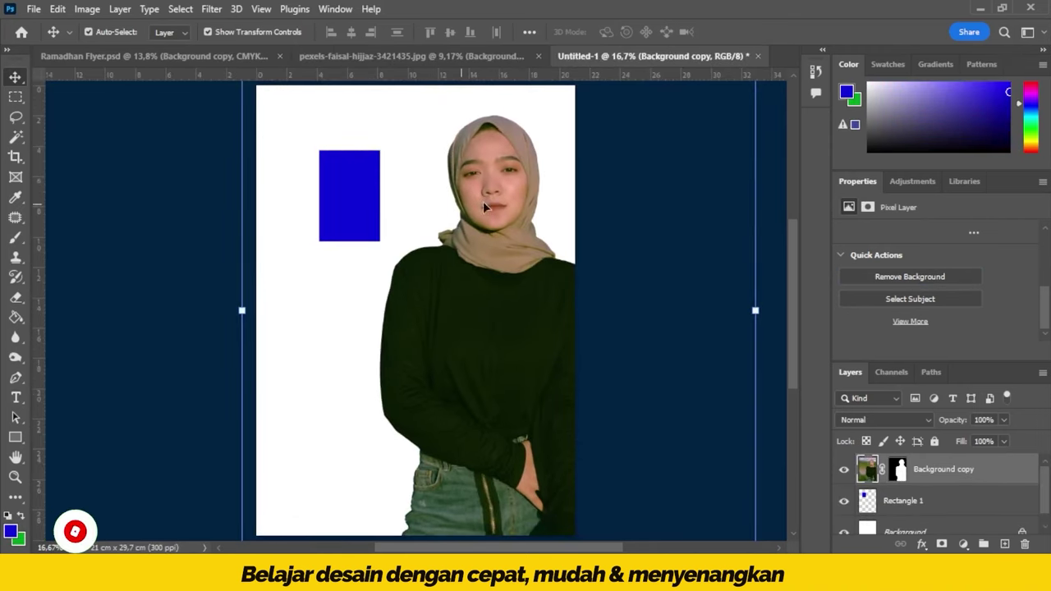
mouse_move(489, 190)
left_mouse_down()
mouse_move(476, 179)
mouse_move(465, 193)
left_mouse_up()
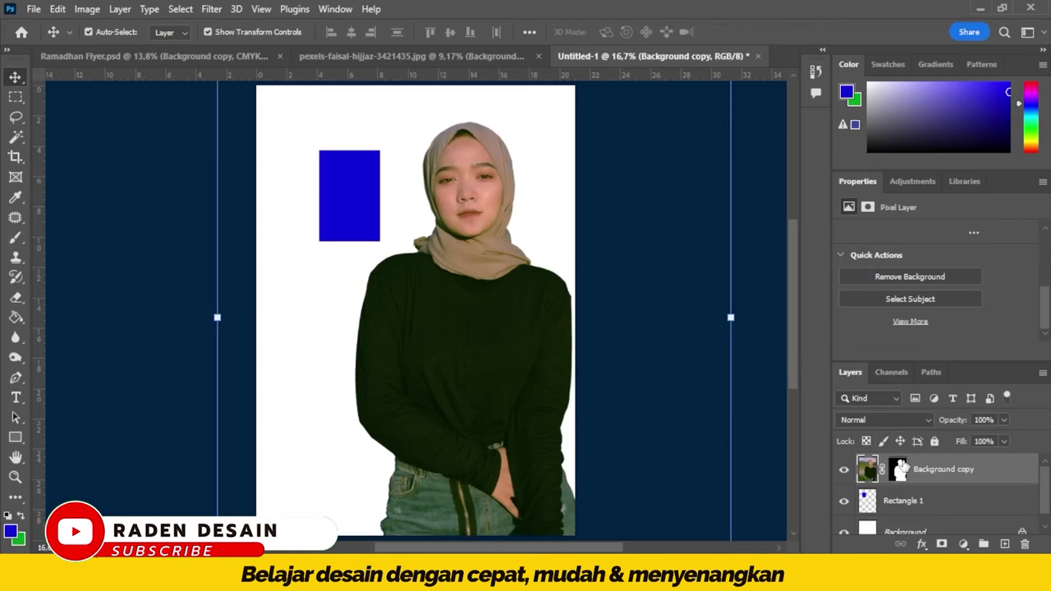
left_click(904, 501)
Step: Convert Rectangle 1 to a smart object and drag the woman's cut-out into its contents
right_click(917, 503)
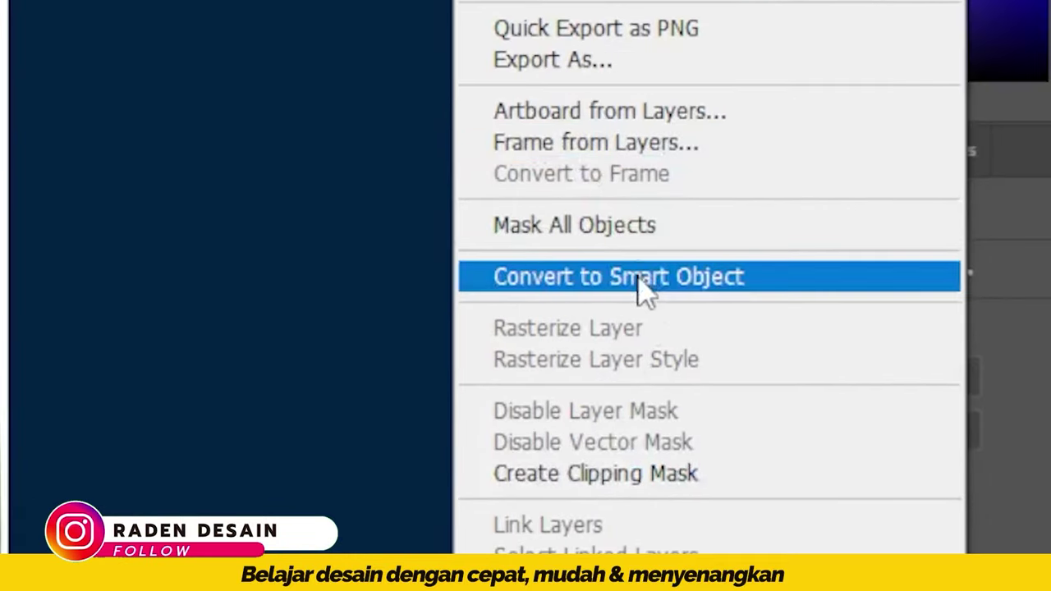
left_click(667, 284)
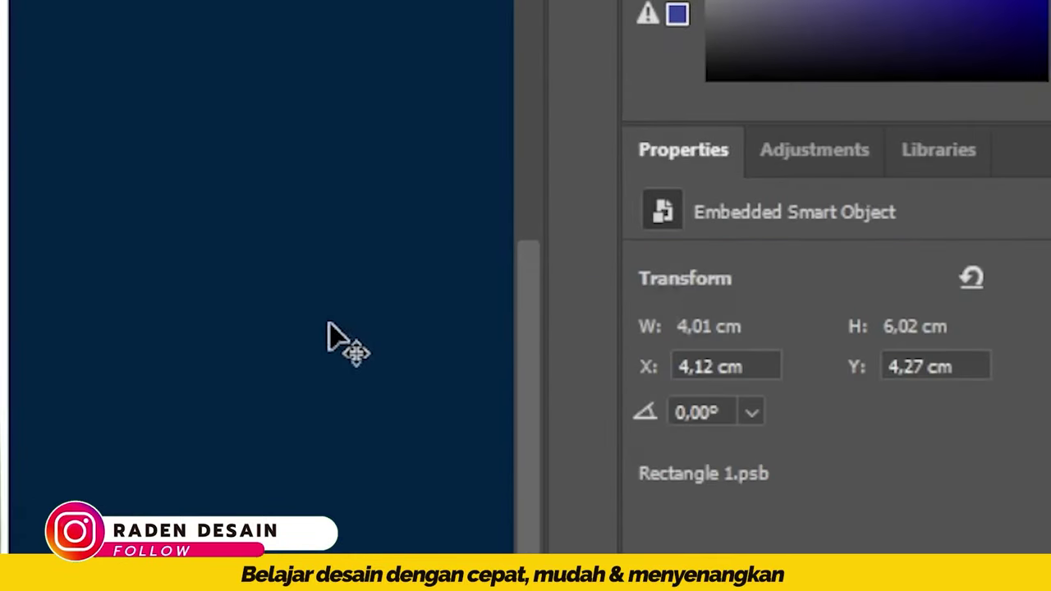
left_click(377, 305)
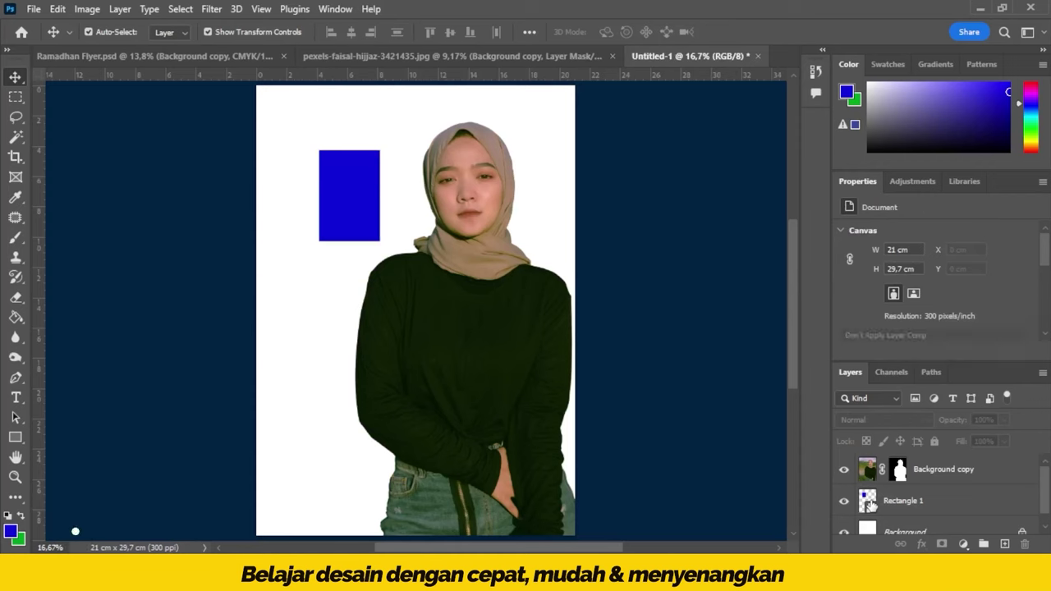
double_click(868, 501)
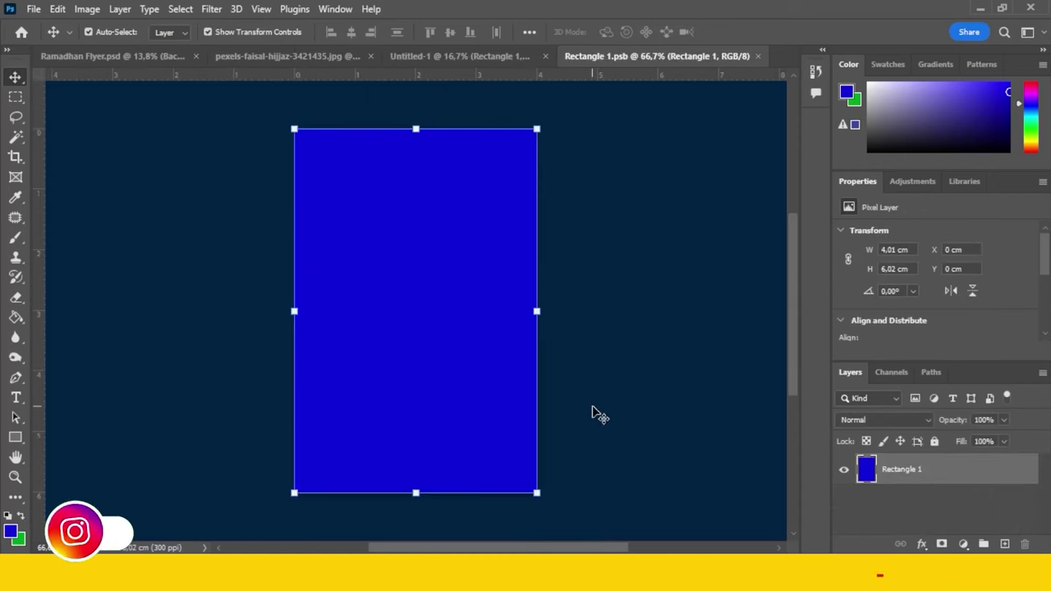
left_click(475, 64)
left_click_drag(469, 99, 652, 62)
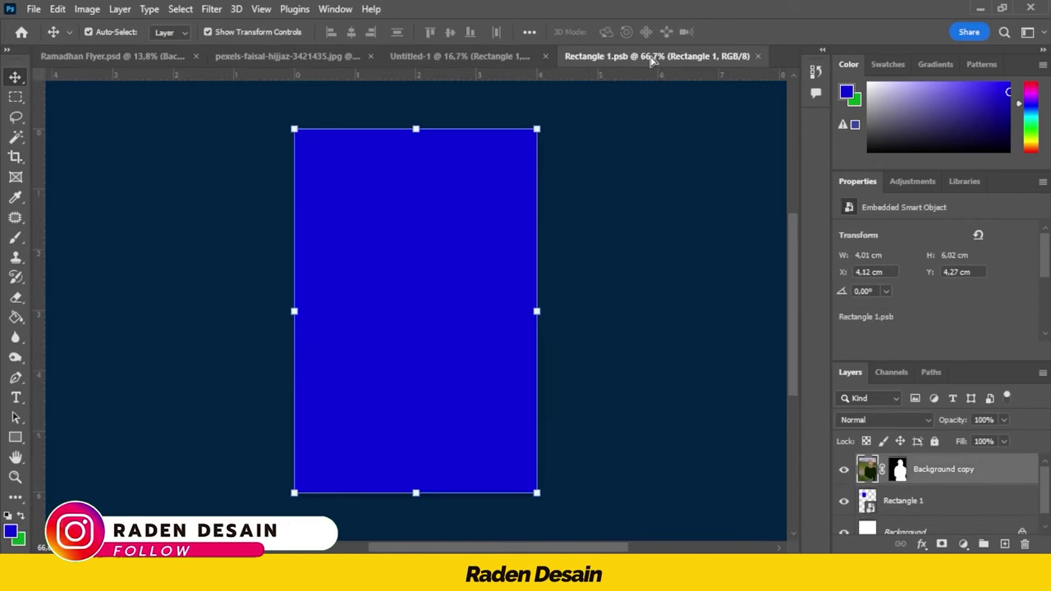
mouse_move(397, 323)
left_mouse_down()
mouse_move(392, 333)
mouse_move(463, 290)
left_mouse_up()
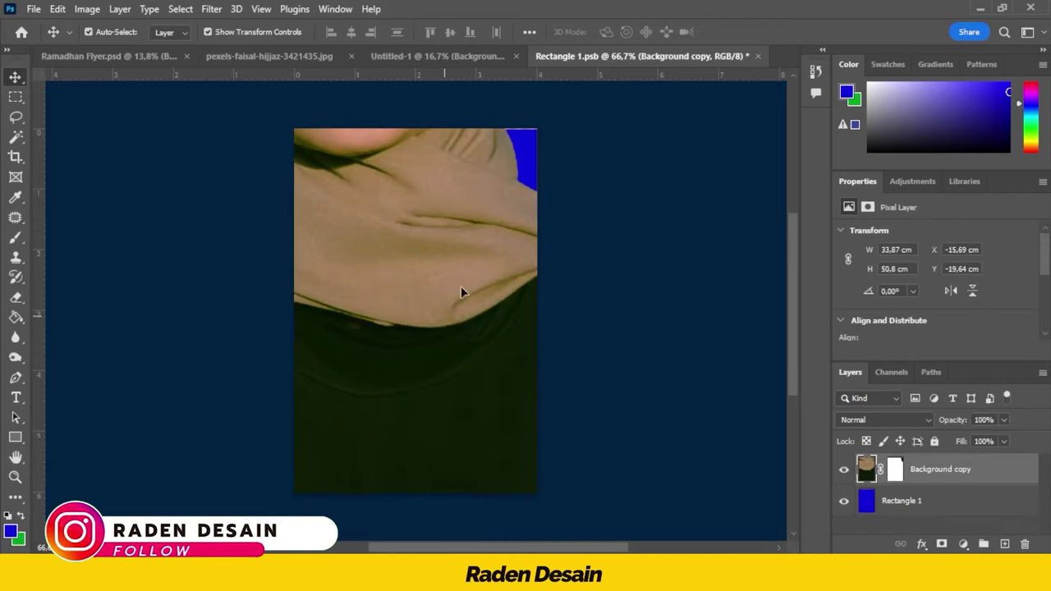
Step: Duplicate the woman's layer and scale the copy down over the blue rectangle
scroll(483, 258, "down", 3)
scroll(483, 258, "down", 2)
key("ctrl+j")
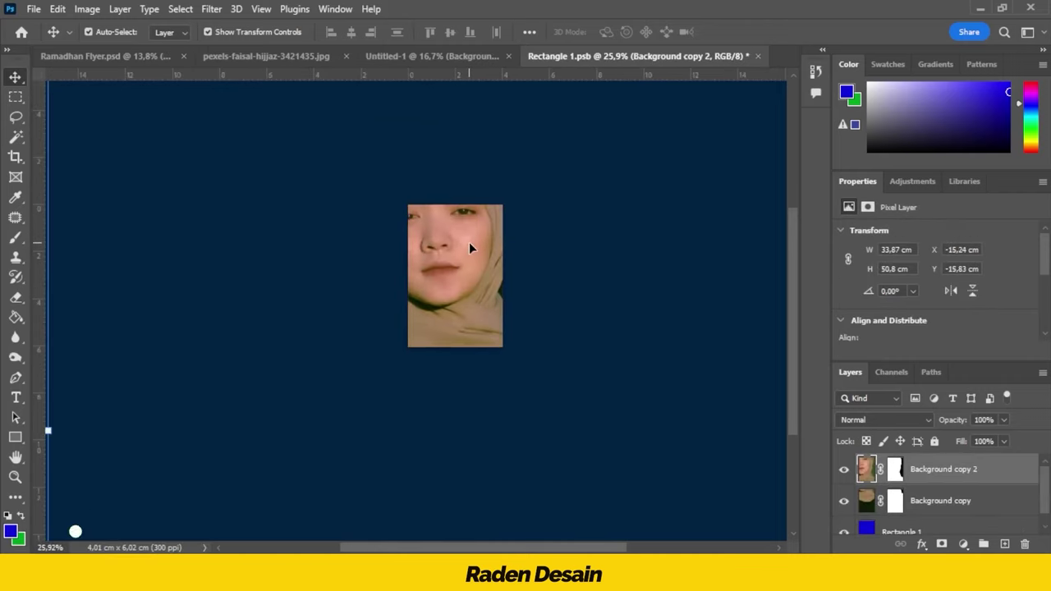
scroll(474, 244, "down", 2)
scroll(523, 307, "down", 1)
scroll(565, 241, "down", 1)
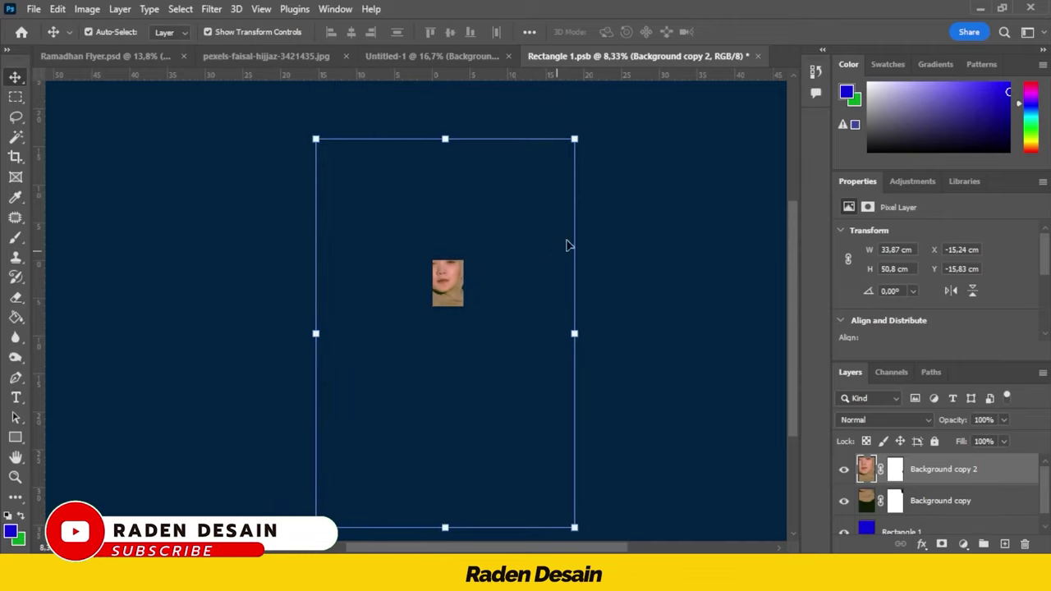
left_click_drag(577, 136, 393, 406)
mouse_move(378, 441)
left_mouse_down()
mouse_move(440, 307)
mouse_move(449, 322)
left_mouse_up()
scroll(528, 277, "up", 1)
scroll(524, 247, "up", 1)
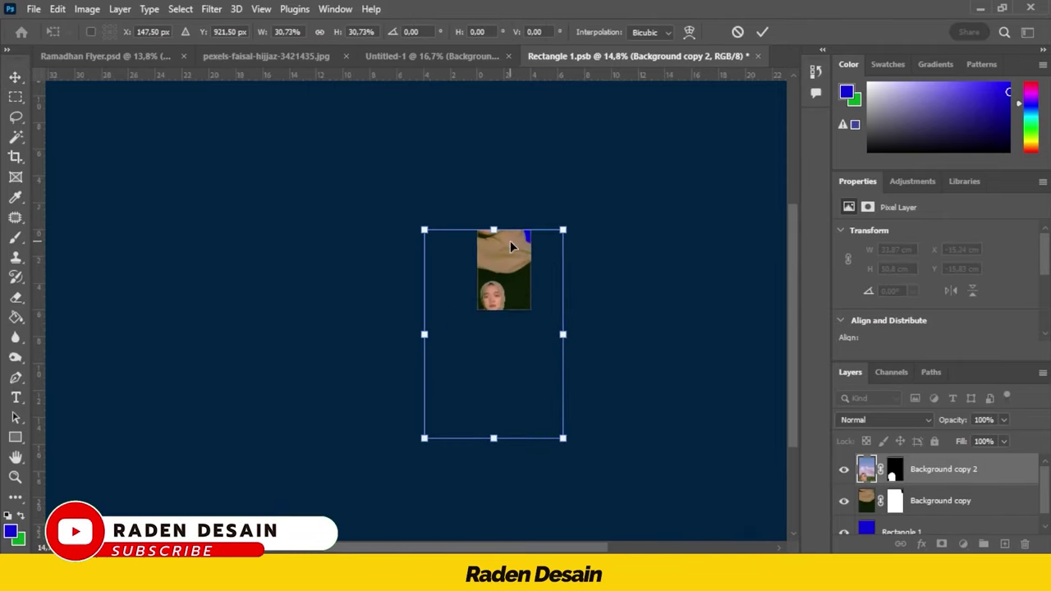
key("Return")
Step: Delete the unscaled original layer and place the woman's face within the blue rectangle
left_click(517, 239)
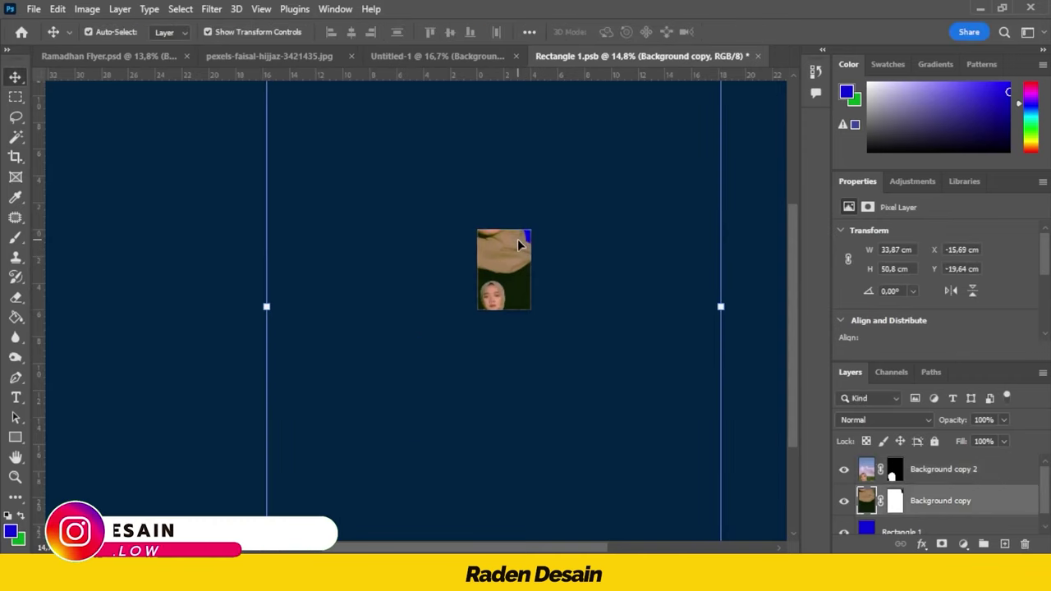
key("Delete")
left_click_drag(507, 281, 510, 249)
scroll(508, 280, "up", 1)
Step: Close Rectangle 1.psb, saving the portrait changes
left_click(643, 261)
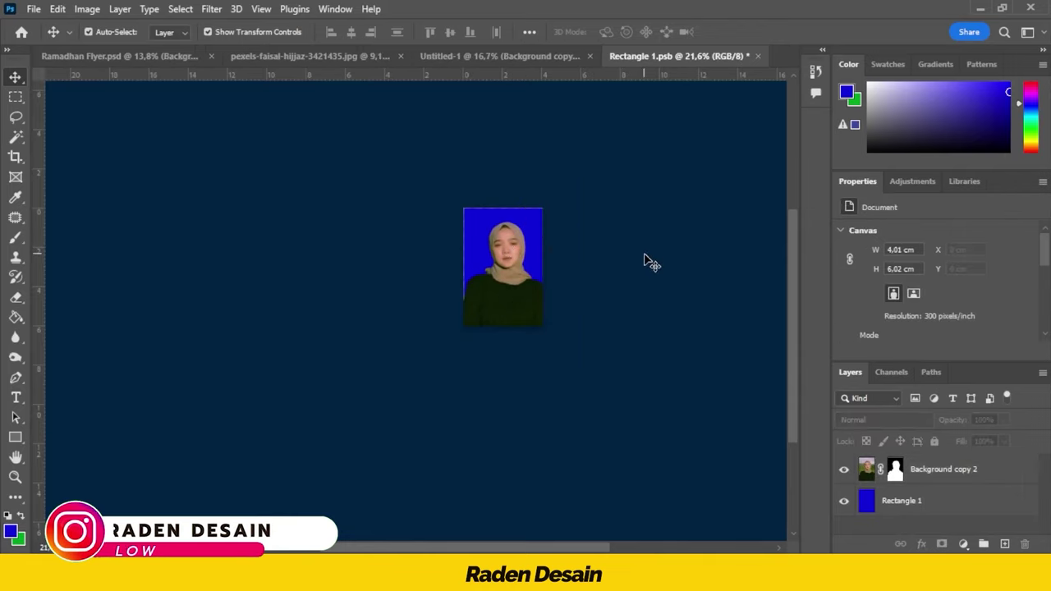
left_click(757, 56)
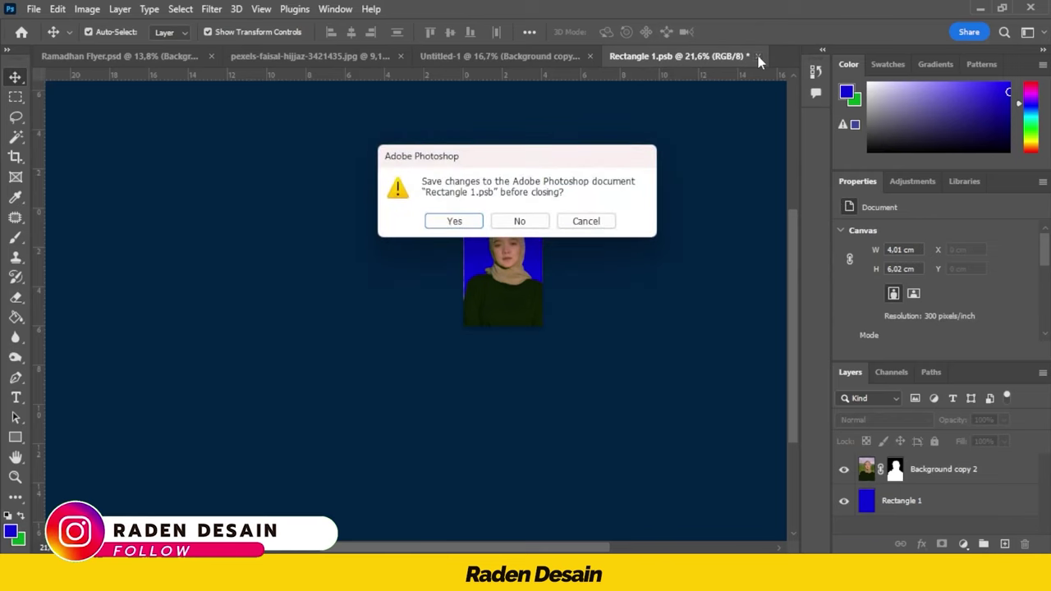
left_click(454, 221)
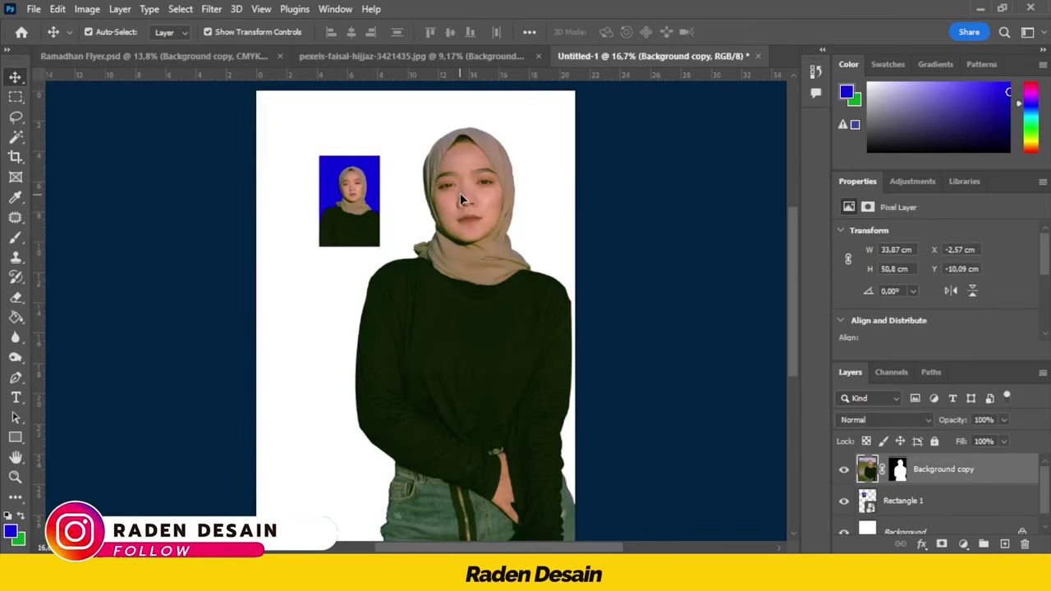
Step: Shift the passport photo slightly, then Alt-drag copies to form a row of three
scroll(450, 265, "down", 1)
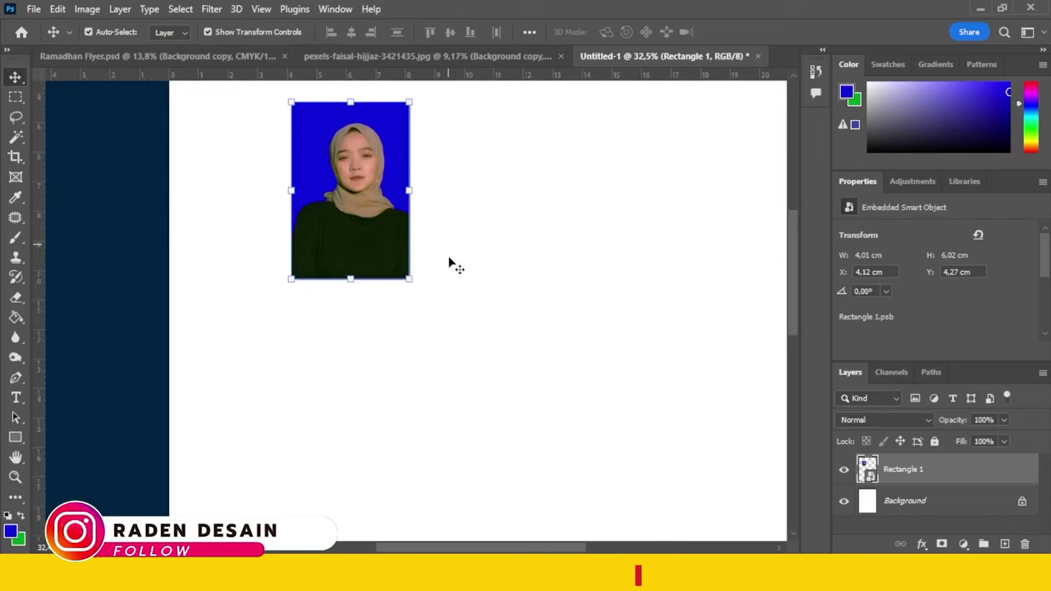
scroll(395, 276, "down", 1)
scroll(391, 273, "down", 1)
mouse_move(399, 183)
left_mouse_down()
mouse_move(420, 202)
mouse_move(383, 212)
left_mouse_up()
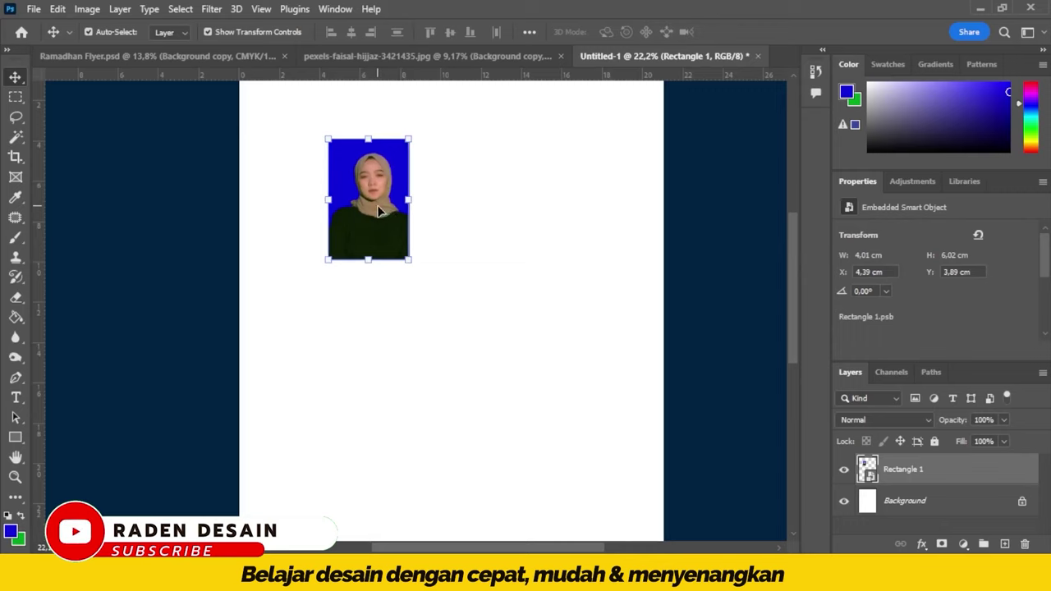
mouse_move(371, 206)
left_mouse_down("alt")
mouse_move(460, 176)
mouse_move(552, 190)
left_mouse_up("alt")
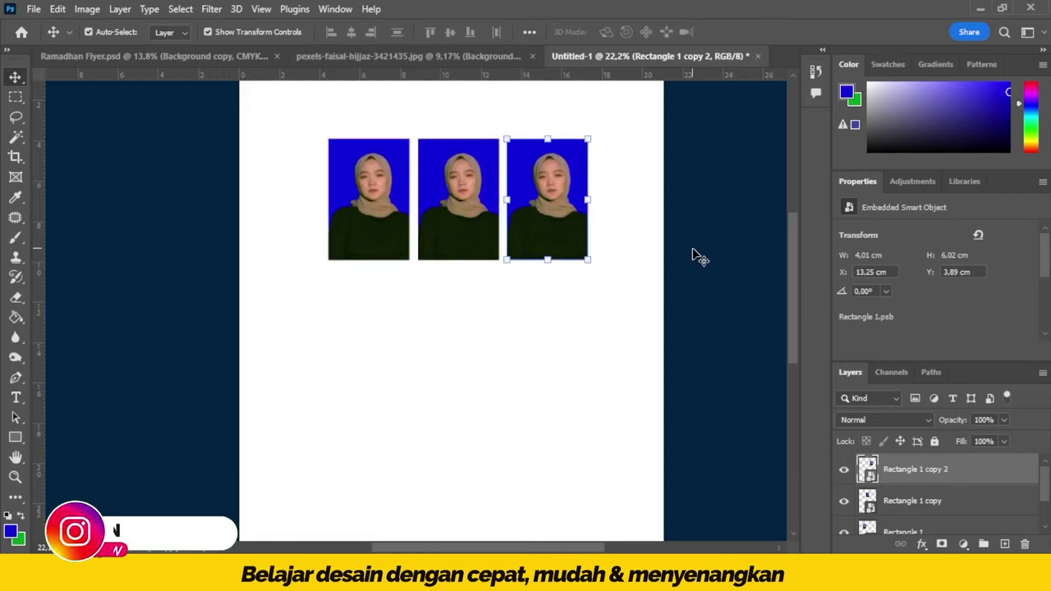